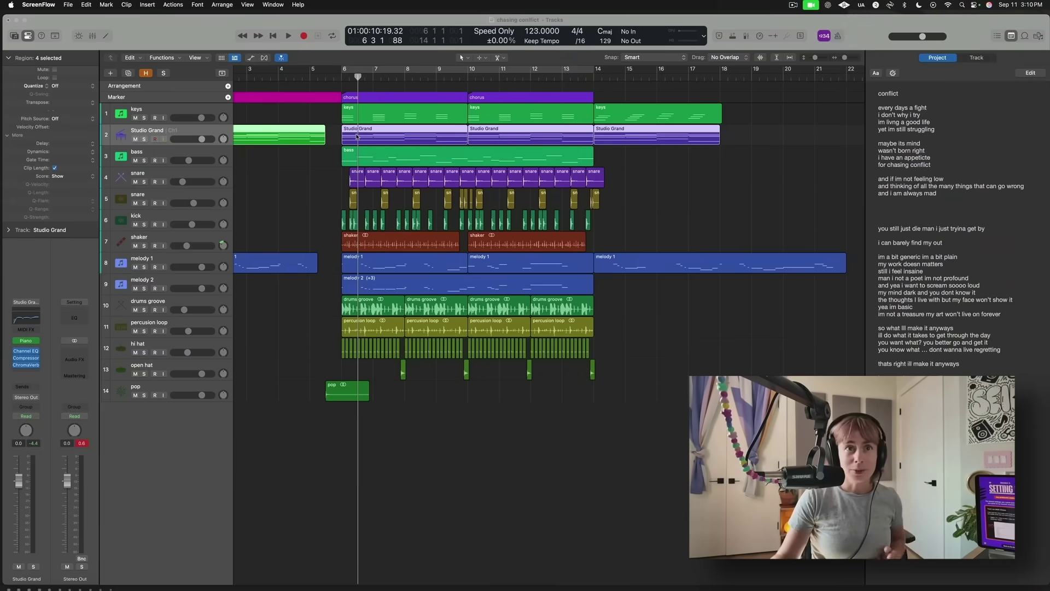
# Solo Studio Grand, hide the lyrics notes, zoom to its chorus regions with taller tracks, and play
pyautogui.click(357, 136)
pyautogui.press('s')
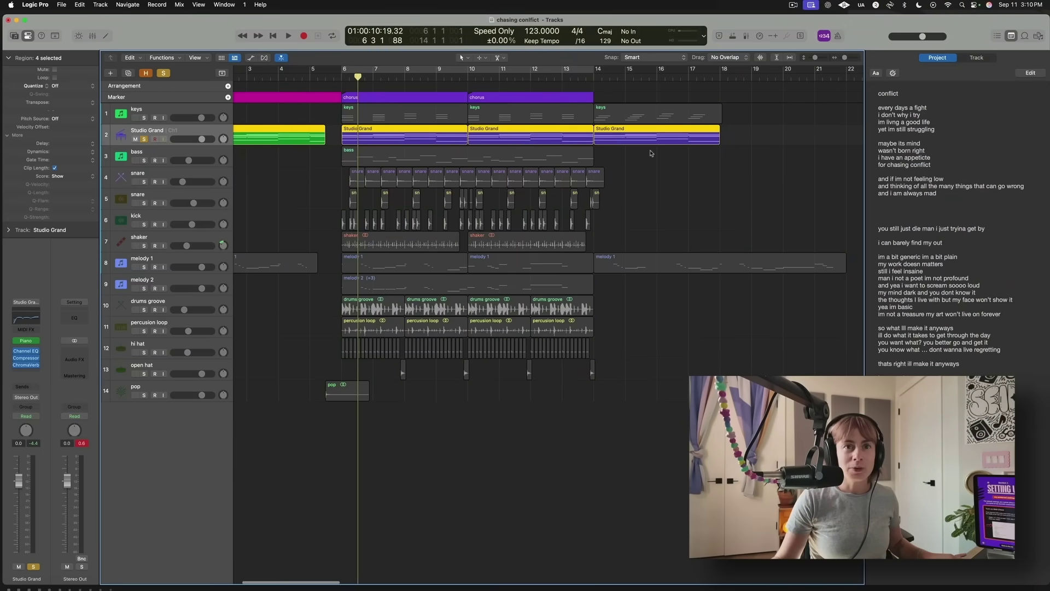
pyautogui.press('z')
pyautogui.click(1012, 35)
pyautogui.moveTo(1000, 58); pyautogui.dragTo(1004, 58)
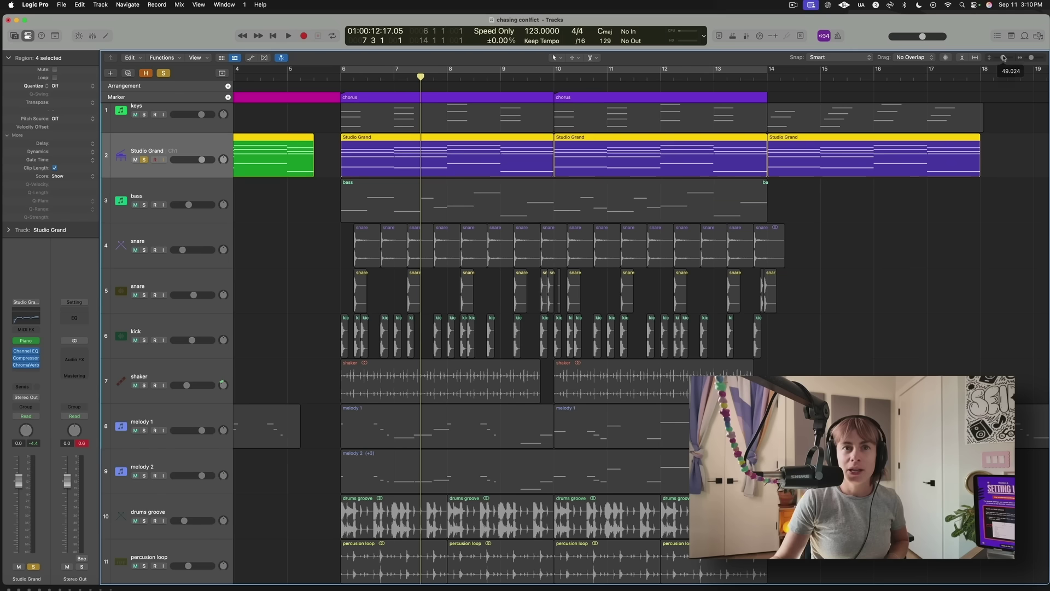
pyautogui.press('space')
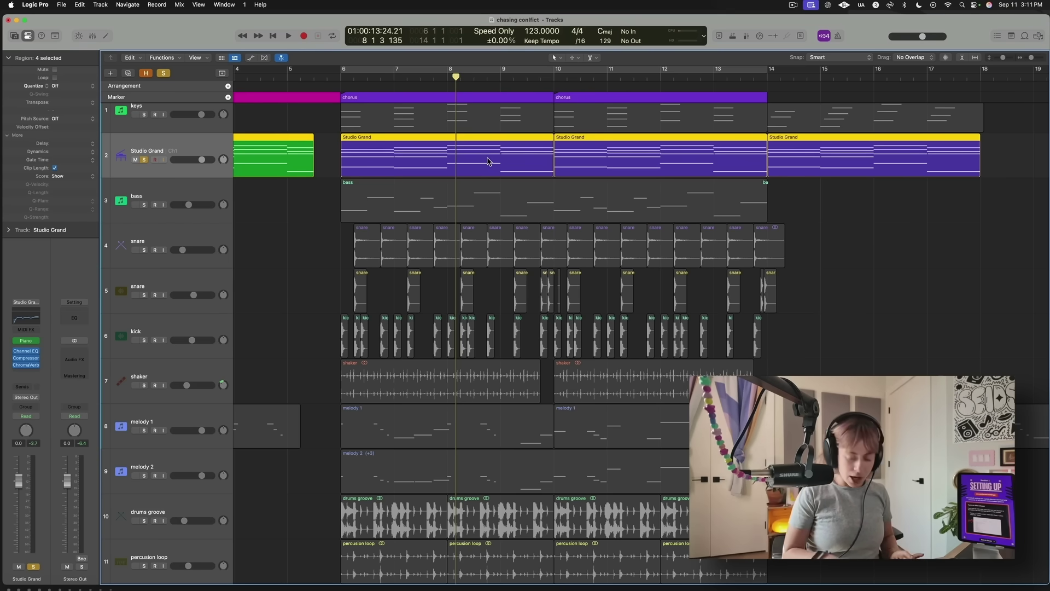
# Enable Notes under Chase in the project's MIDI settings
pyautogui.hotkey('alt', 'p')
pyautogui.click(478, 259)
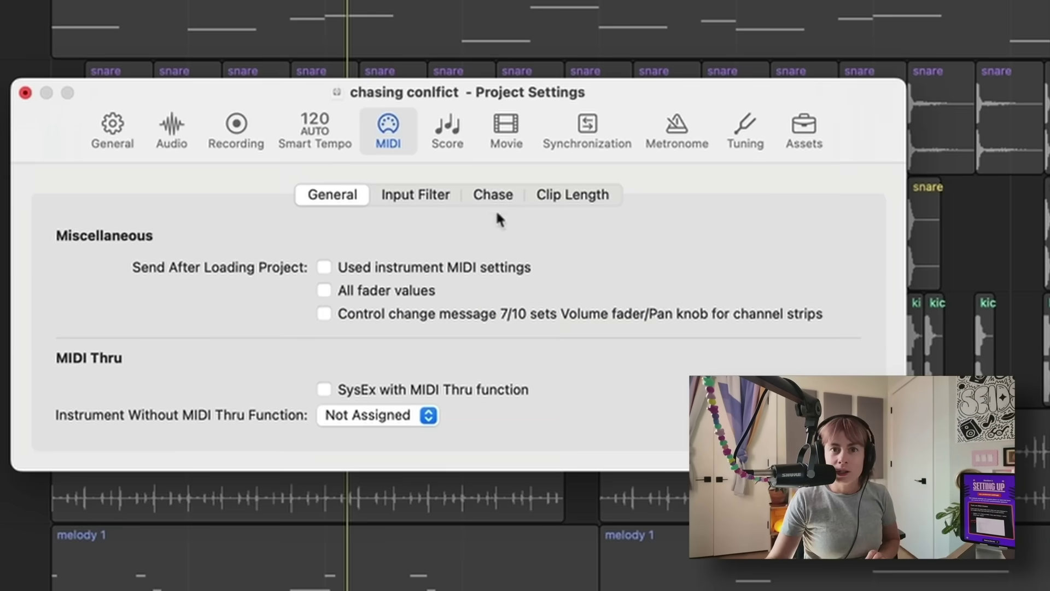
pyautogui.click(513, 276)
pyautogui.click(64, 236)
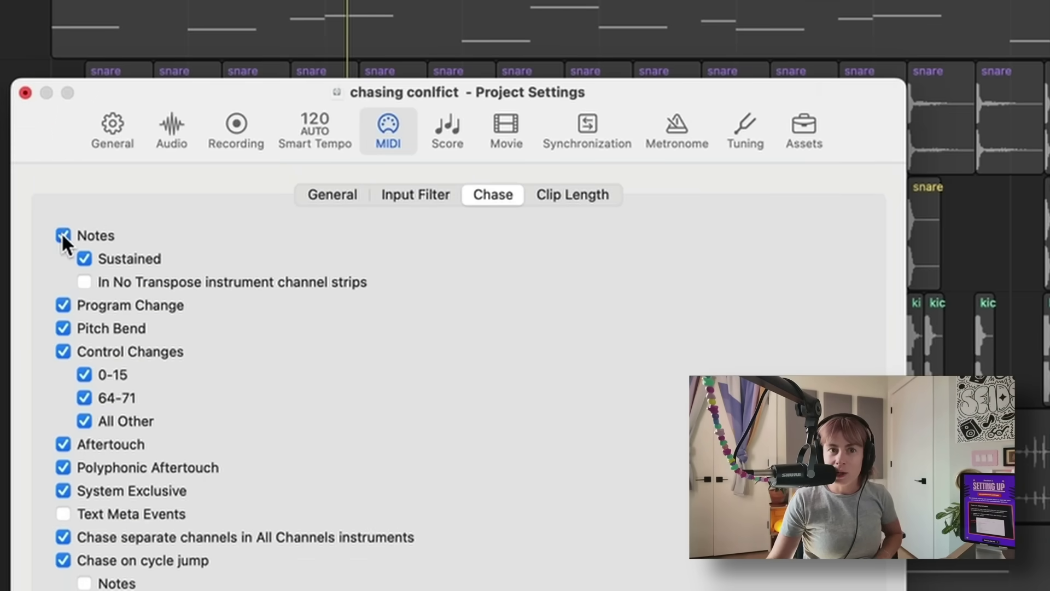
pyautogui.click(25, 94)
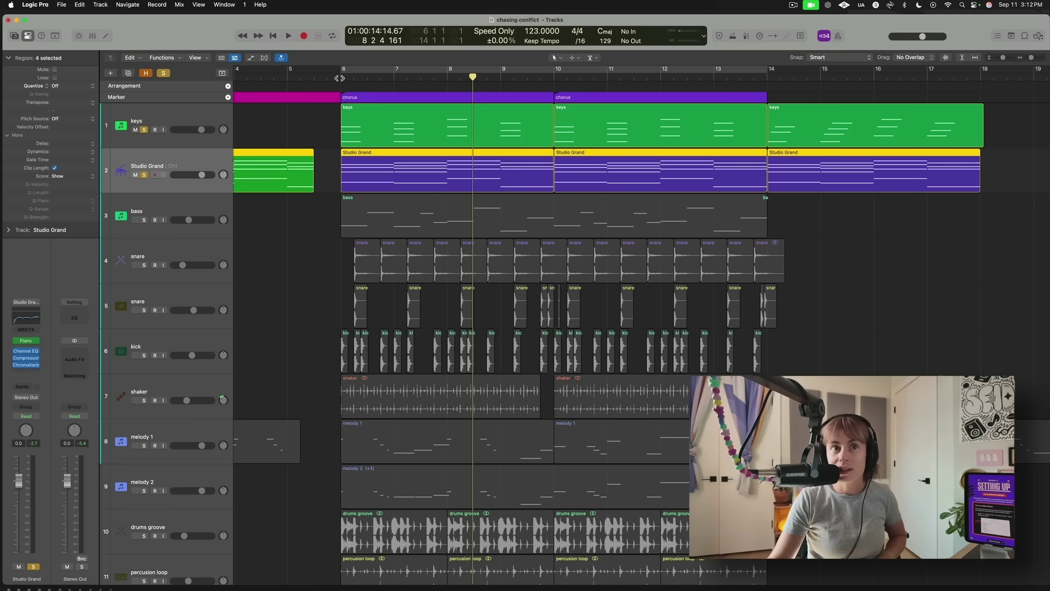
# Play the arrangement from bar 6, then stop
pyautogui.hotkey('shift', 'space')
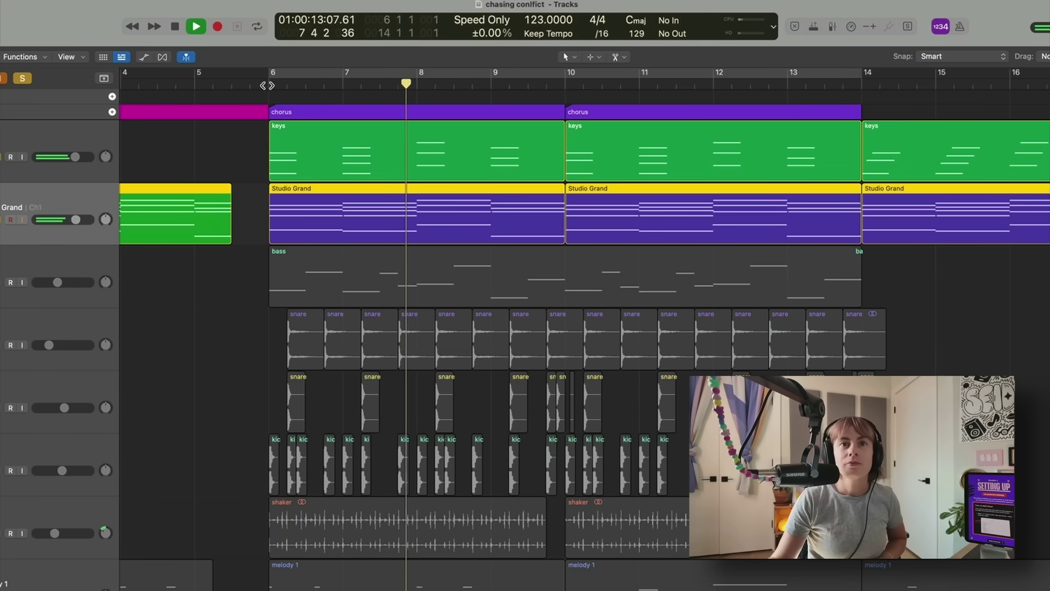
pyautogui.press('space')
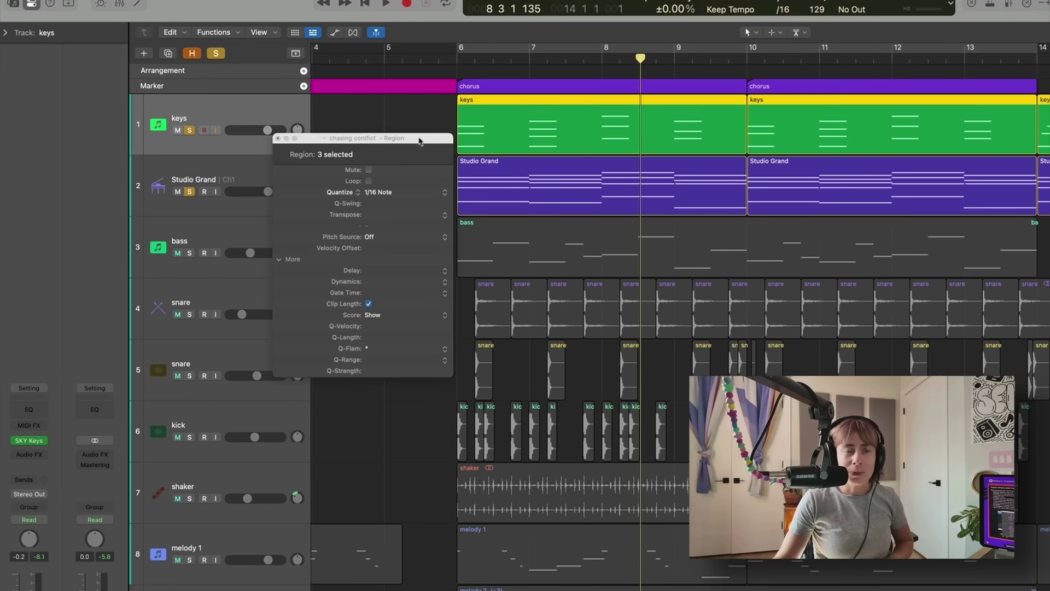
# Move the region window aside, increase the keys regions' Q-Flam, and audition from bar 6
pyautogui.moveTo(420, 141); pyautogui.dragTo(370, 89)
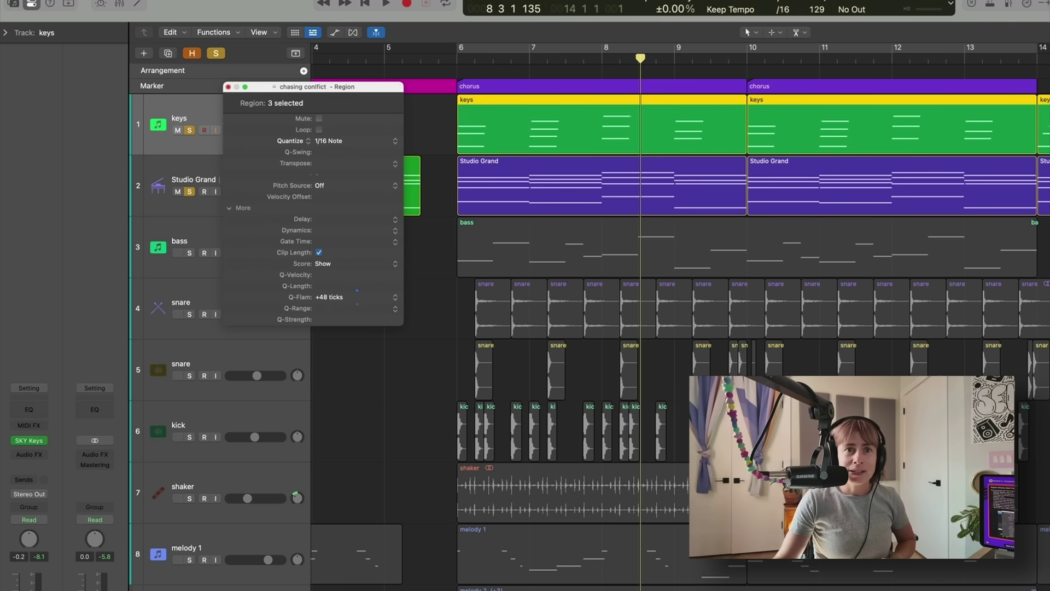
pyautogui.moveTo(356, 297); pyautogui.dragTo(357, 282)
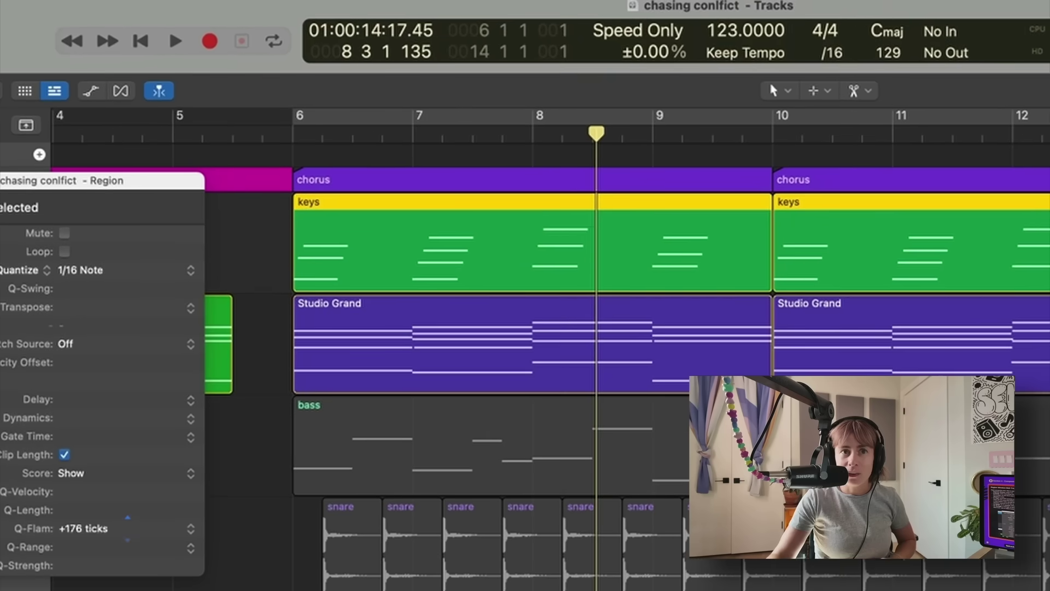
pyautogui.click(295, 132)
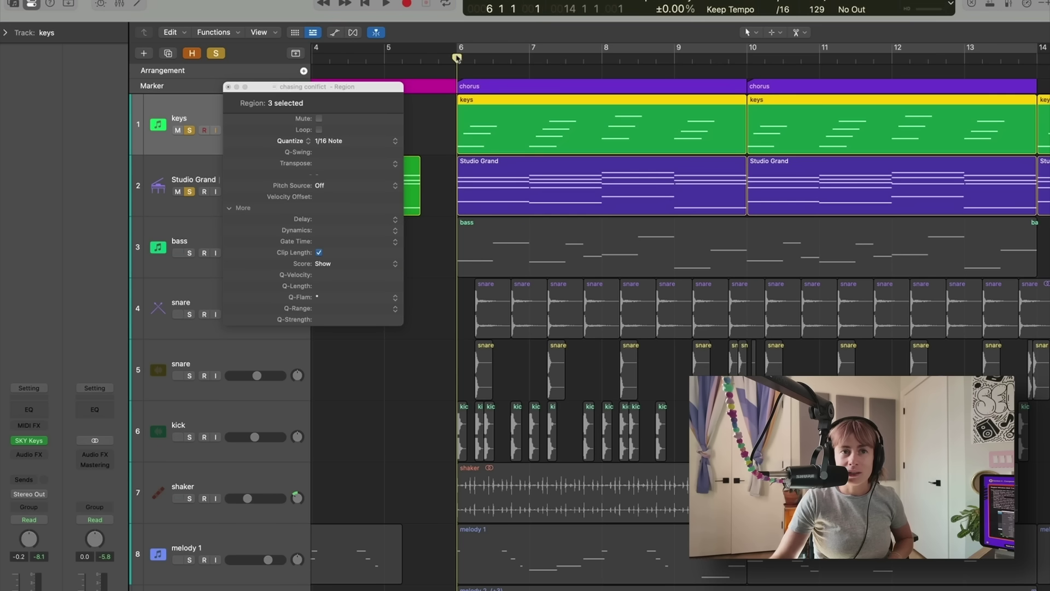
pyautogui.press('space')
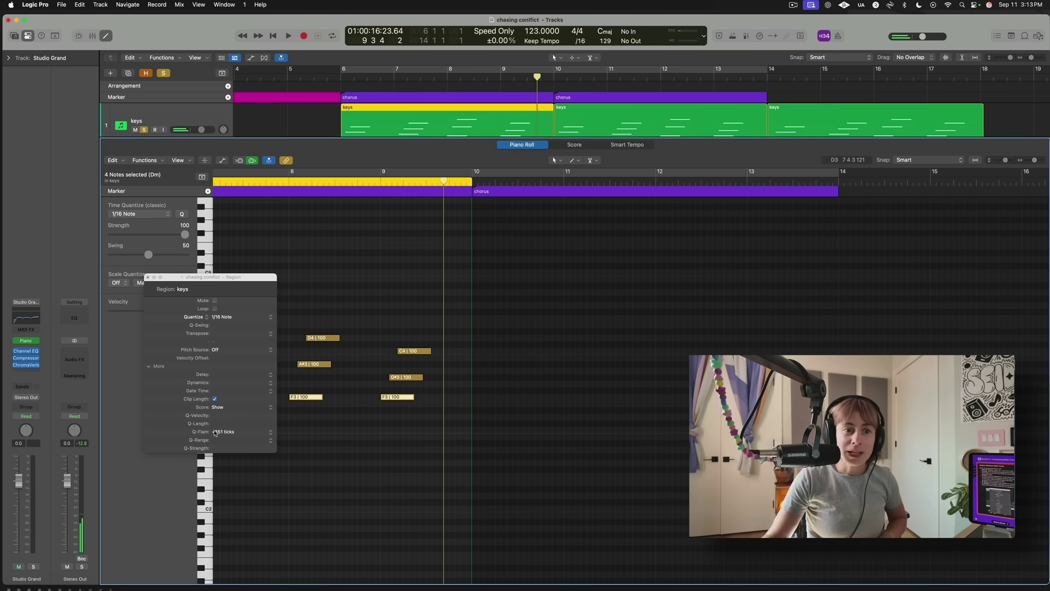
# Settle the keys Q-Flam at +267 ticks while playing from bar 6
pyautogui.click(212, 364)
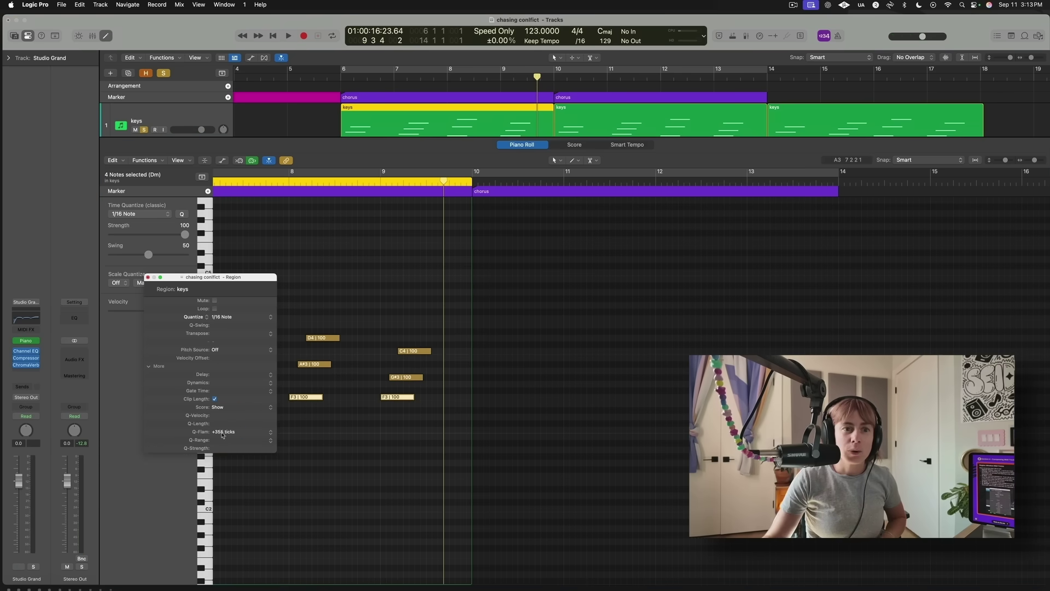
pyautogui.click(338, 76)
pyautogui.press('space')
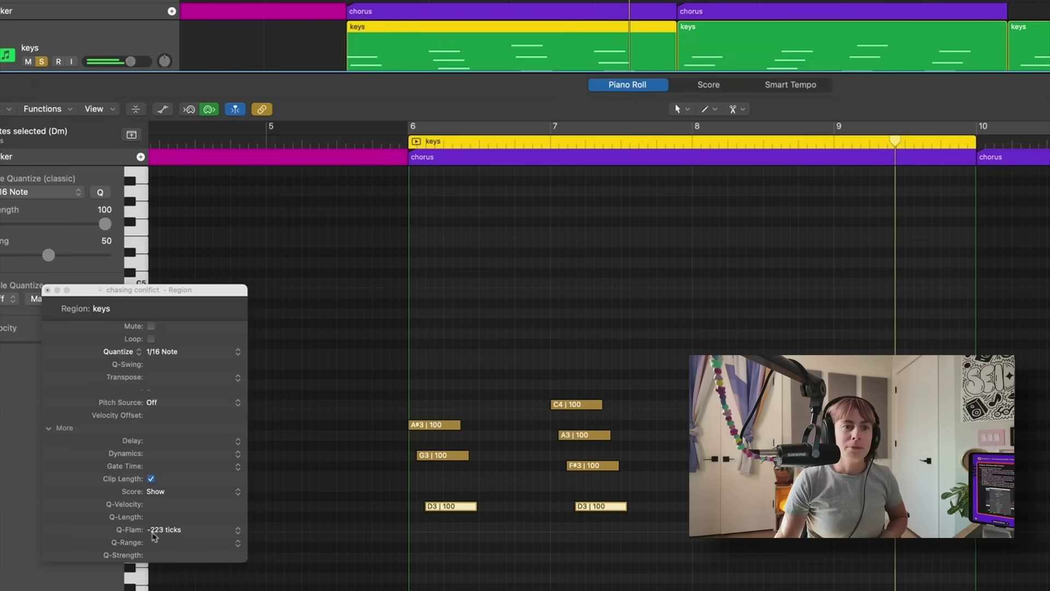
pyautogui.moveTo(194, 377); pyautogui.dragTo(194, 374)
pyautogui.moveTo(195, 529); pyautogui.dragTo(194, 523)
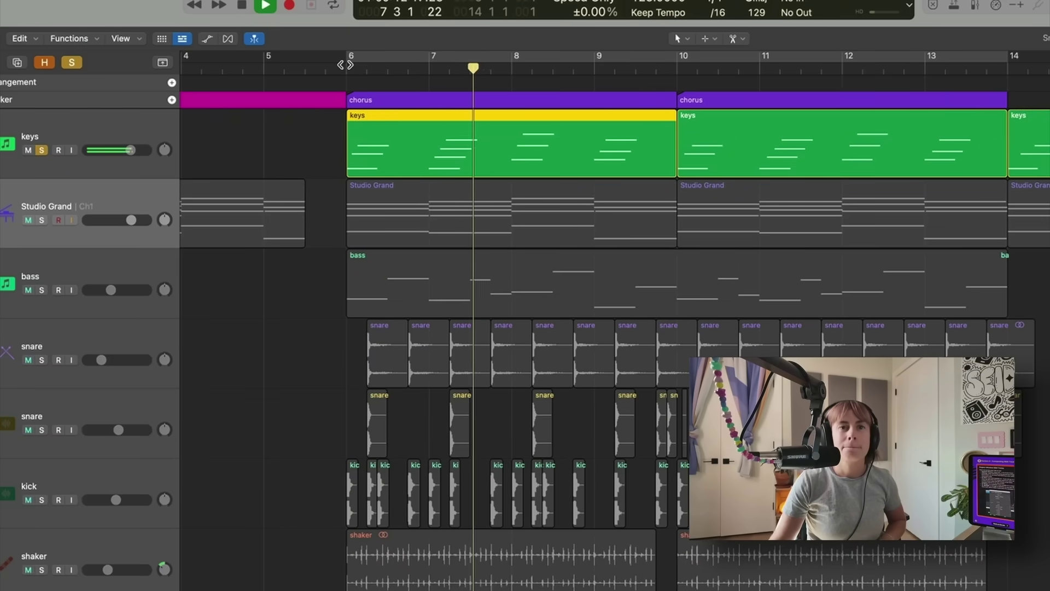
# Stop playback, solo Studio Grand again and select its regions
pyautogui.press('s')
pyautogui.press('space')
pyautogui.press('space')
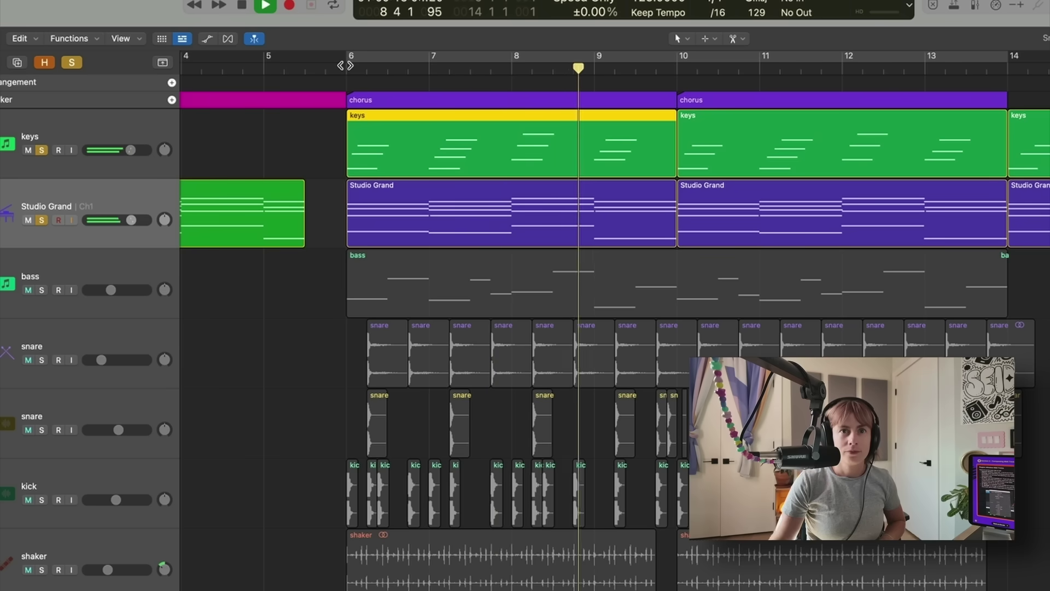
pyautogui.click(391, 203)
pyautogui.press('space')
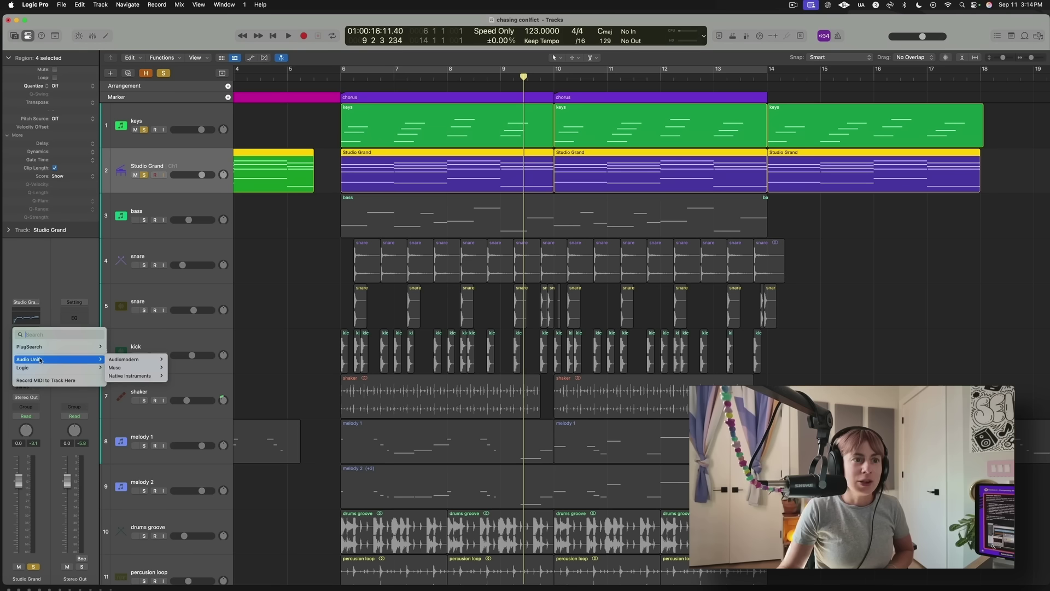
# Insert an Arpeggiator on Studio Grand with a 1/16 Dotted rate
pyautogui.moveTo(66, 370)
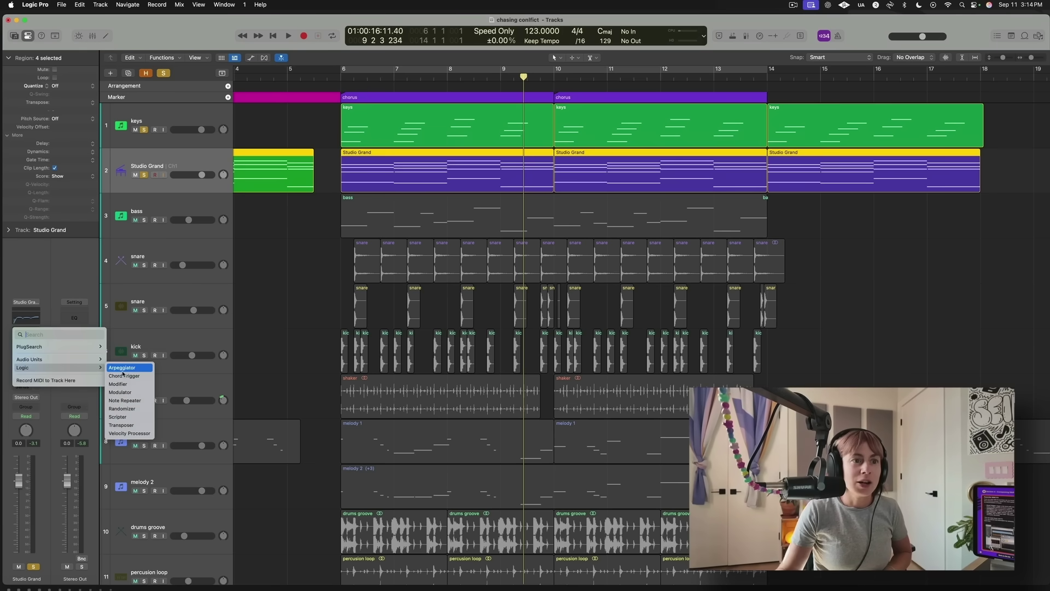
pyautogui.click(122, 368)
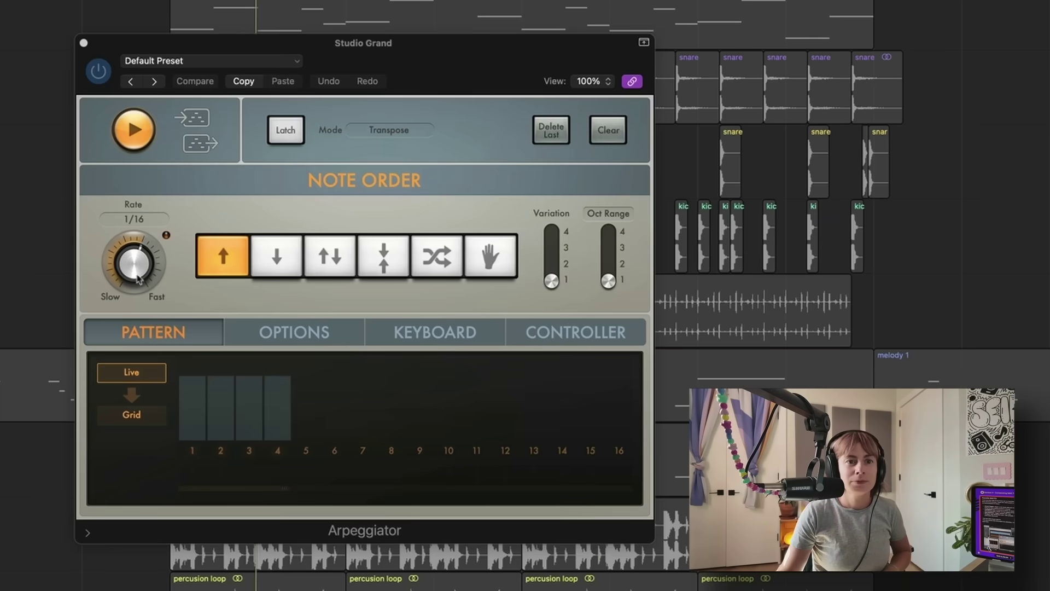
pyautogui.moveTo(138, 278); pyautogui.dragTo(118, 297)
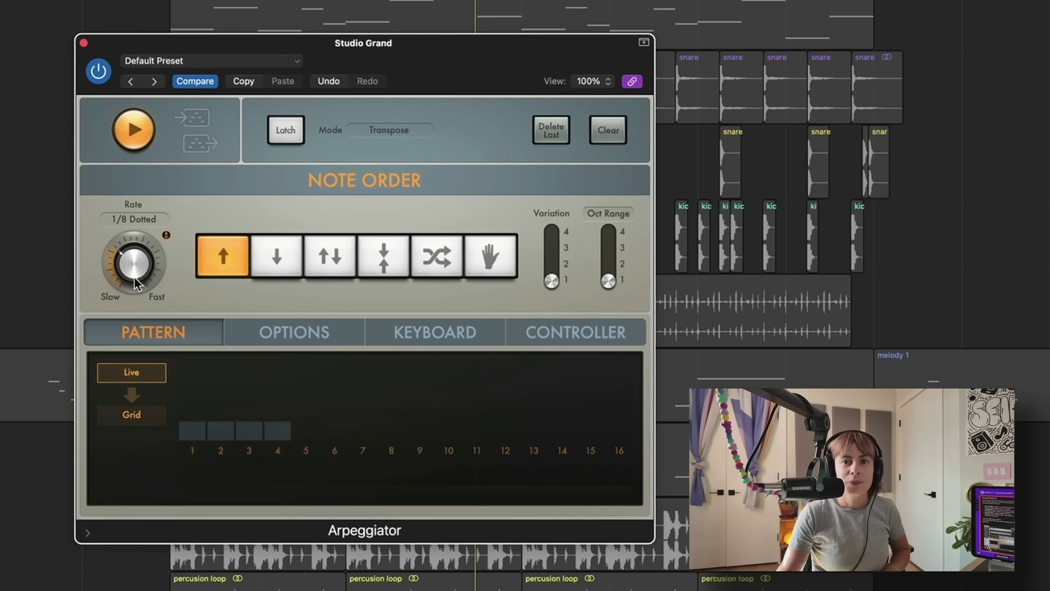
# Load the Simple Chord Groove 04 preset, then step to Simple Chord Groove 05
pyautogui.click(296, 65)
pyautogui.moveTo(224, 395)
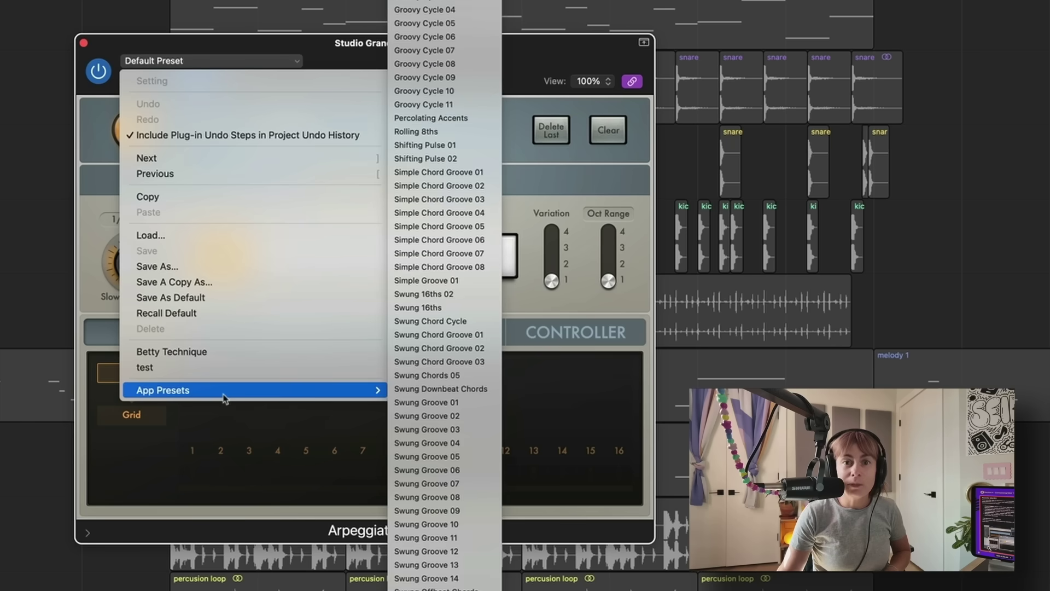
pyautogui.click(449, 213)
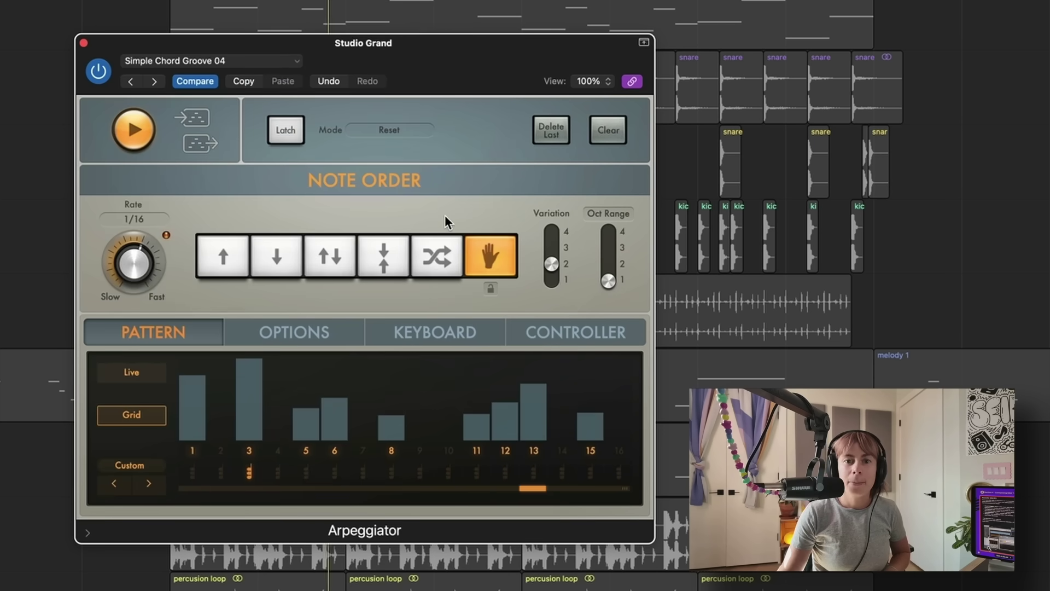
pyautogui.click(147, 81)
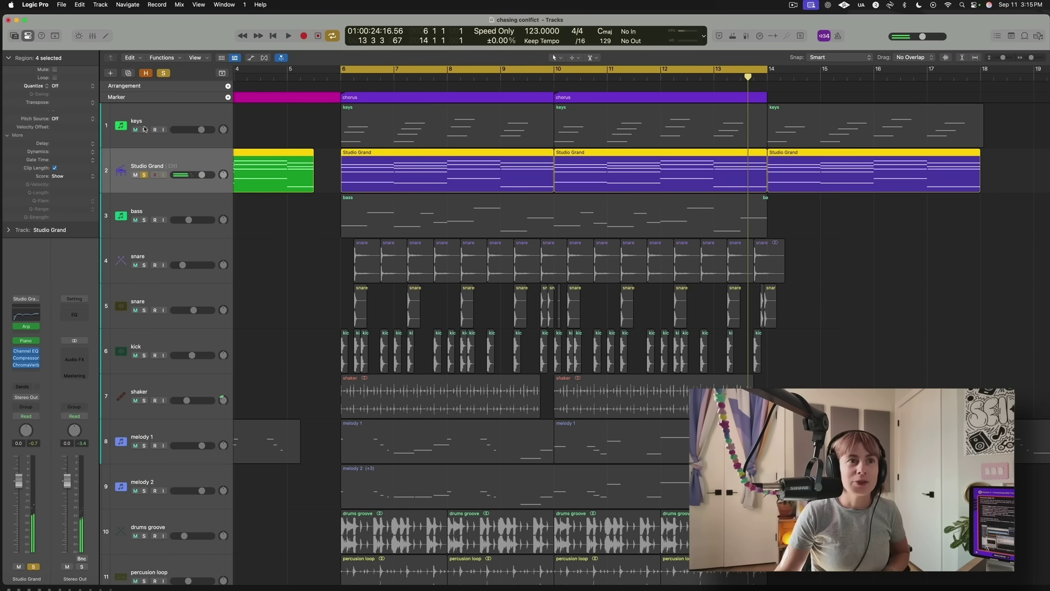
# Solo the keys and audition, then shorten all notes in the first Studio Grand region by about half
pyautogui.click(145, 129)
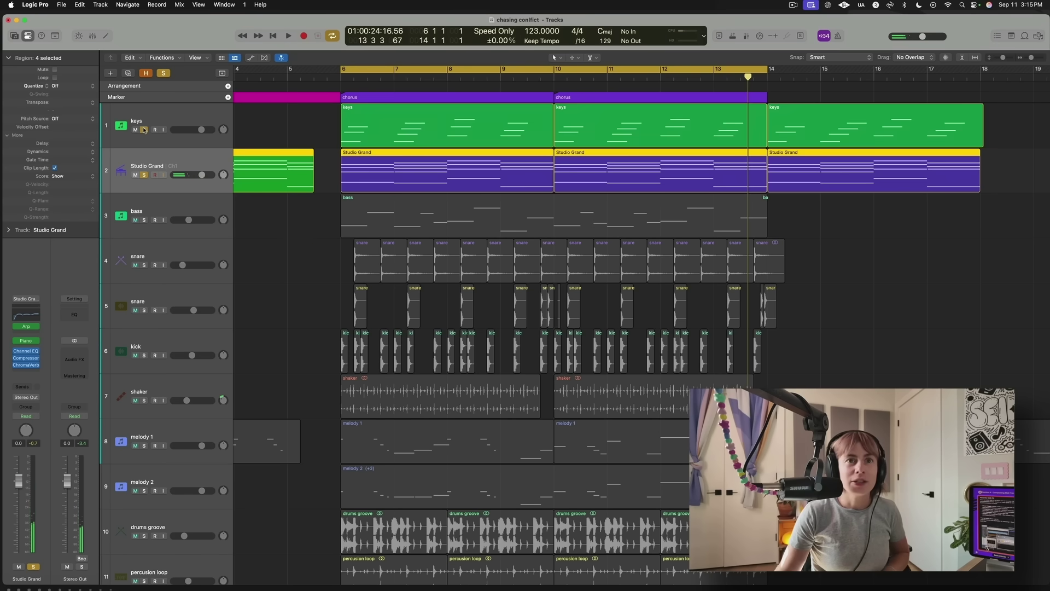
pyautogui.press('space')
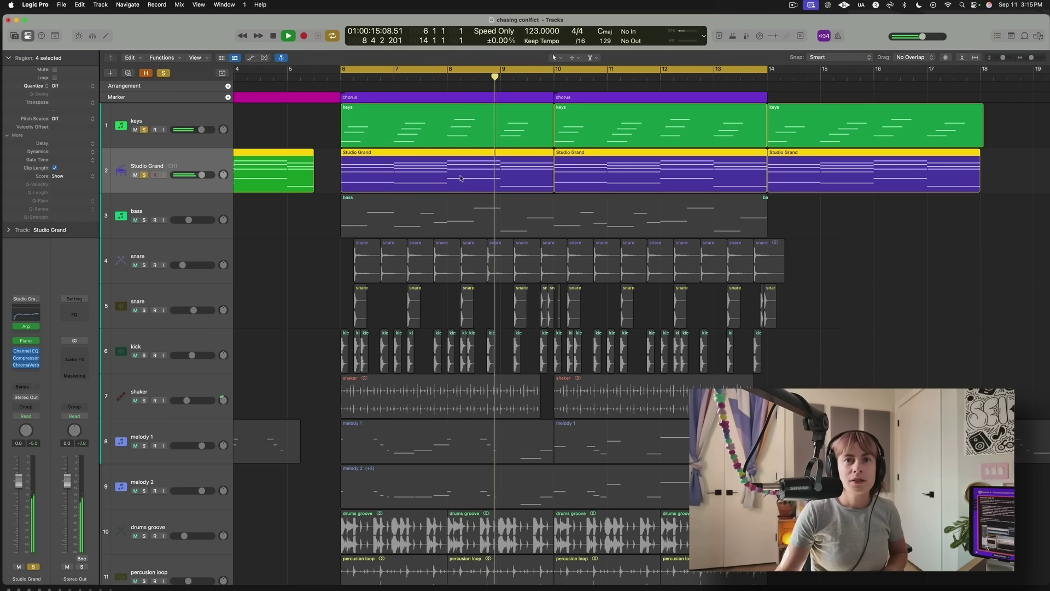
pyautogui.press('space')
pyautogui.doubleClick(461, 178)
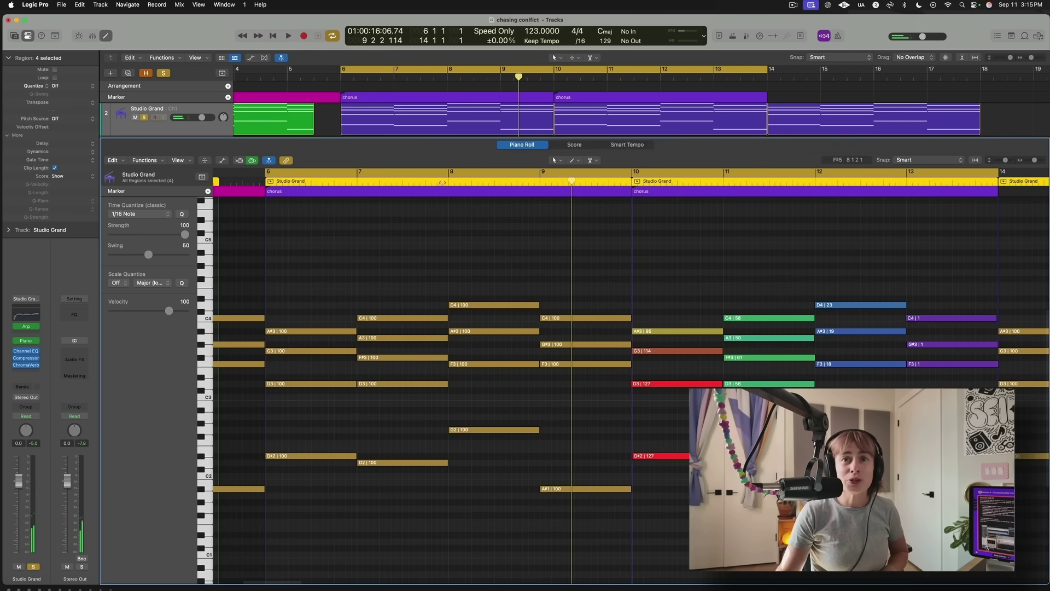
pyautogui.click(599, 508)
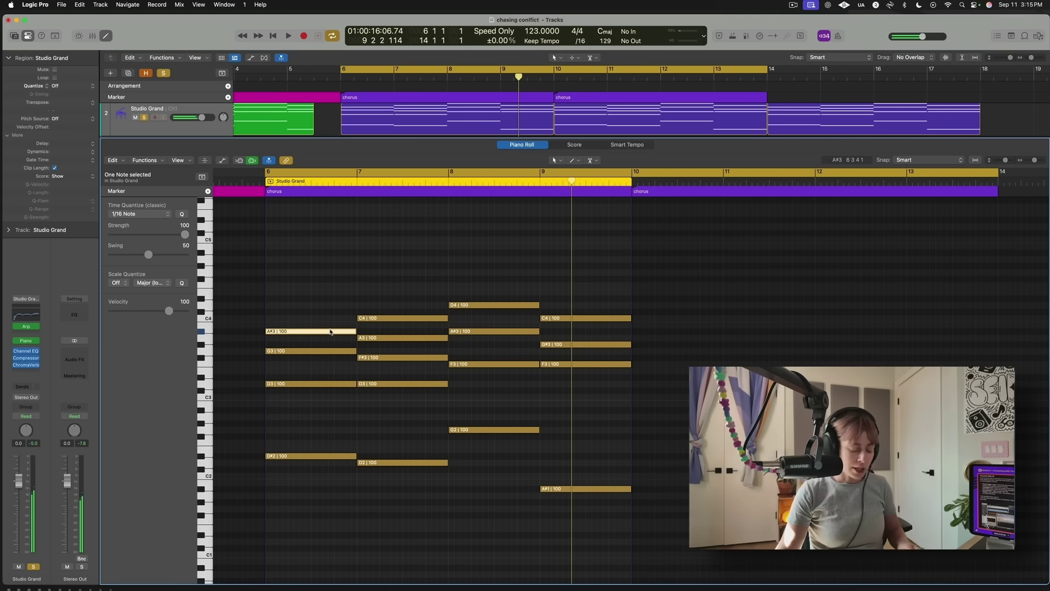
pyautogui.press('super+a')
pyautogui.moveTo(355, 331); pyautogui.dragTo(326, 332)
pyautogui.press('space')
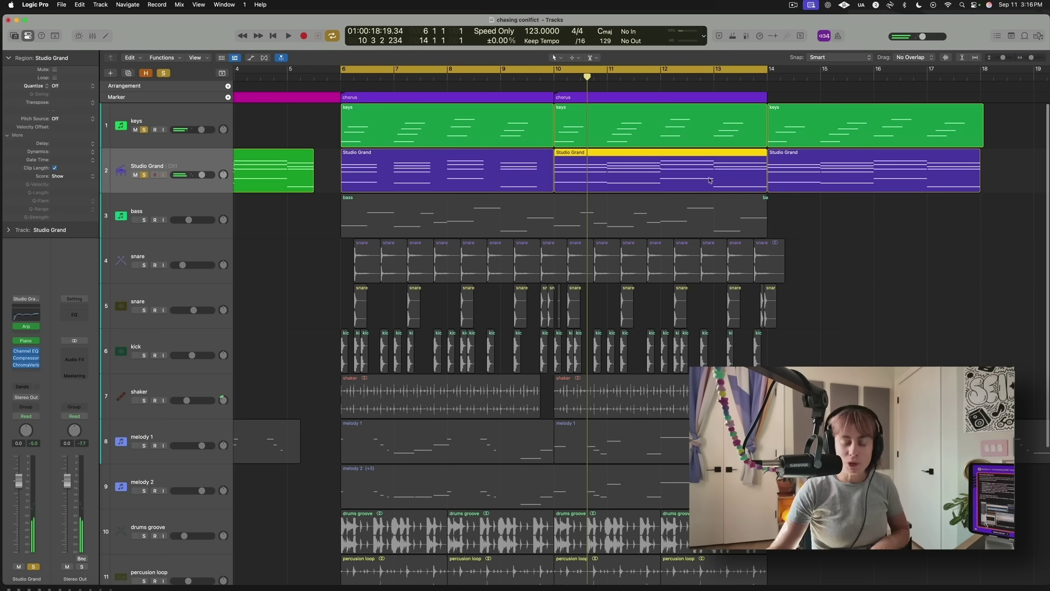
# Replace the bars 10–14 Studio Grand region with a copy of the bars 6–10 region
pyautogui.press('Delete')
pyautogui.click(513, 174)
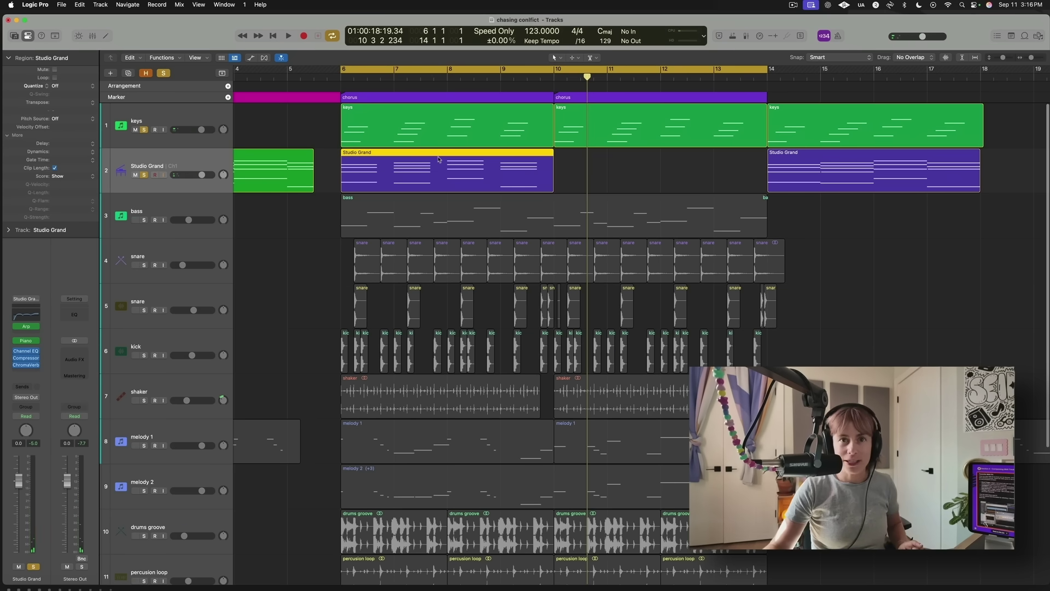
pyautogui.moveTo(437, 169); pyautogui.dragTo(651, 170)
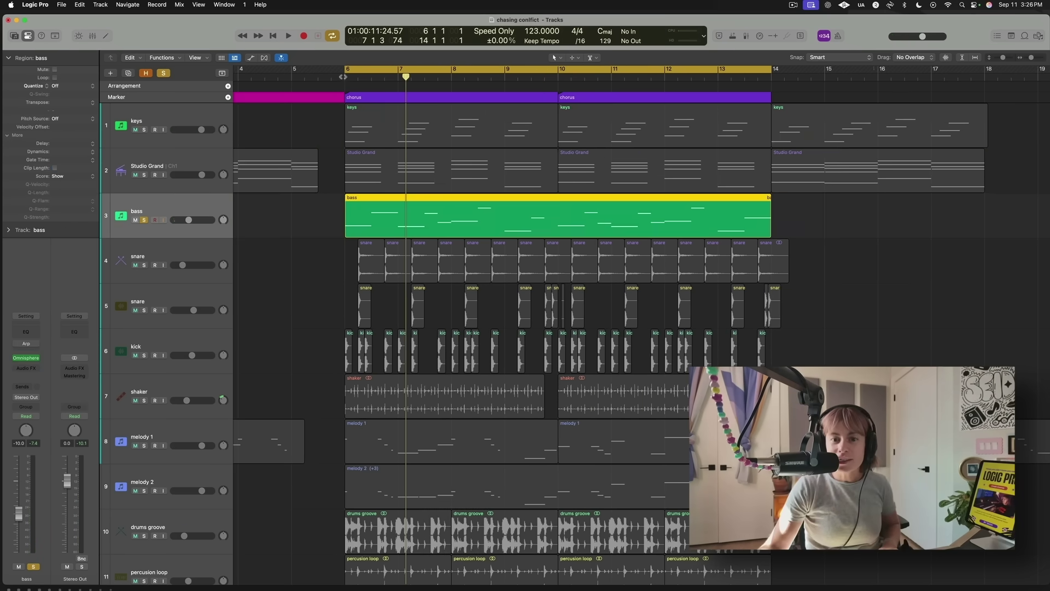
pyautogui.hotkey('shift', 'space')
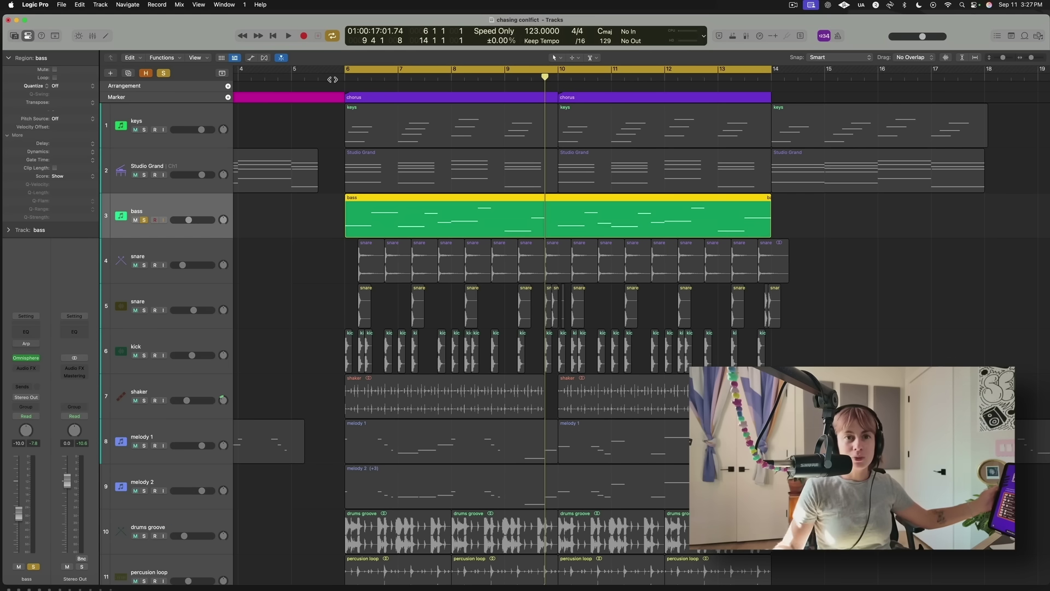
# Open the bass region in the note editor and select all 19 notes
pyautogui.doubleClick(499, 217)
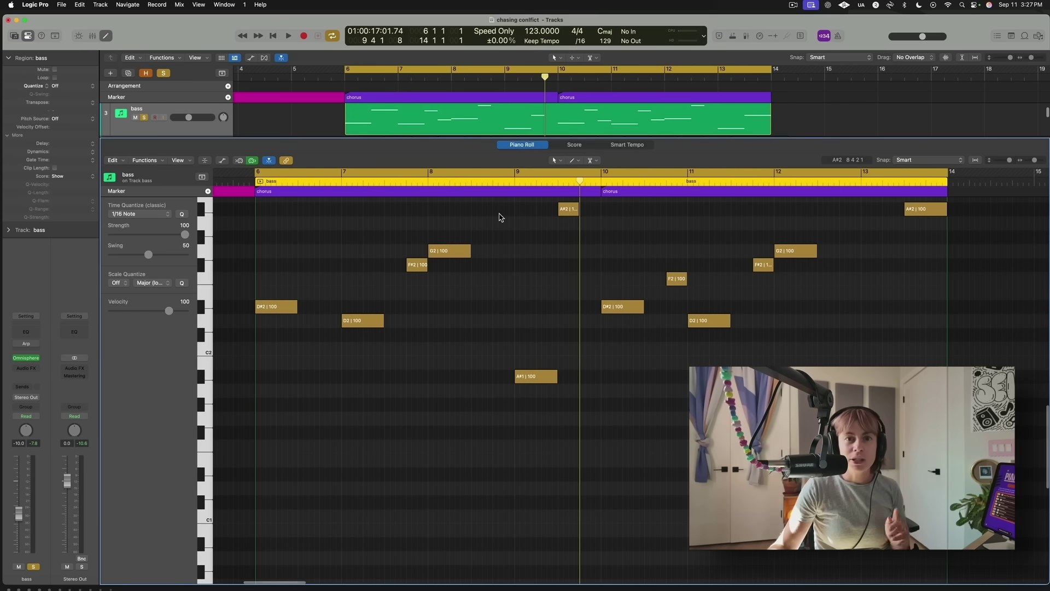
pyautogui.scroll(3, 286, 370)
pyautogui.click(278, 351)
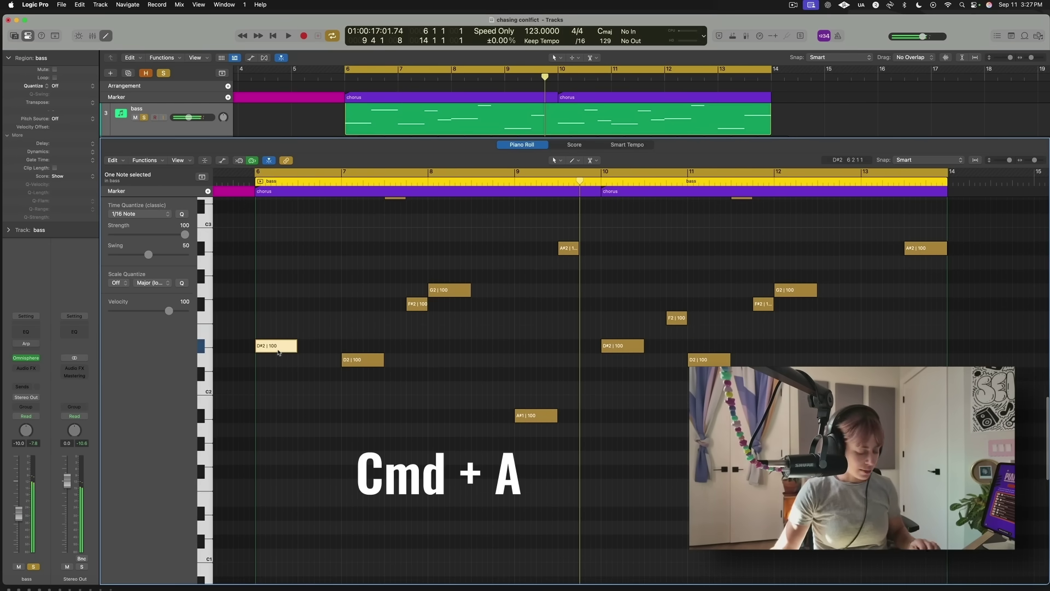
pyautogui.press('super+a')
pyautogui.scroll(10, 255, 202)
pyautogui.scroll(-7, 235, 296)
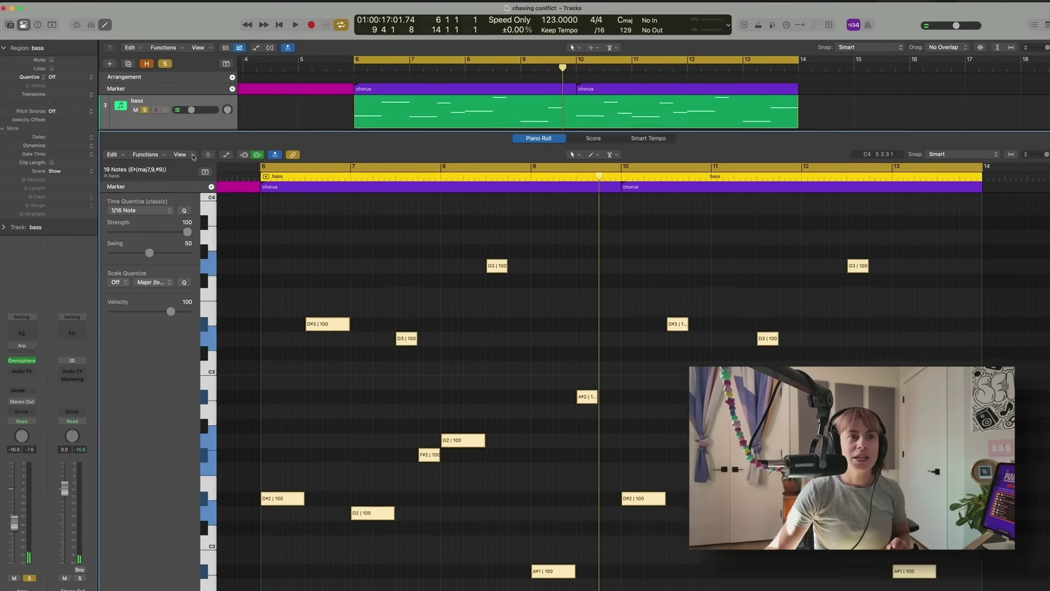
# Apply the Humanize MIDI Transform twice to vary the bass note velocities
pyautogui.click(145, 154)
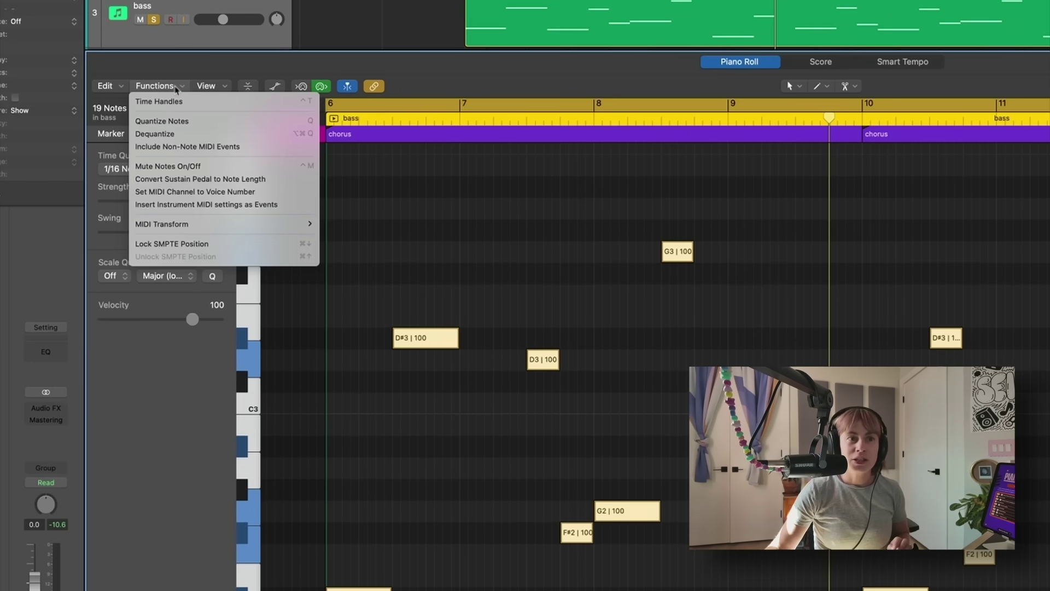
pyautogui.moveTo(161, 248)
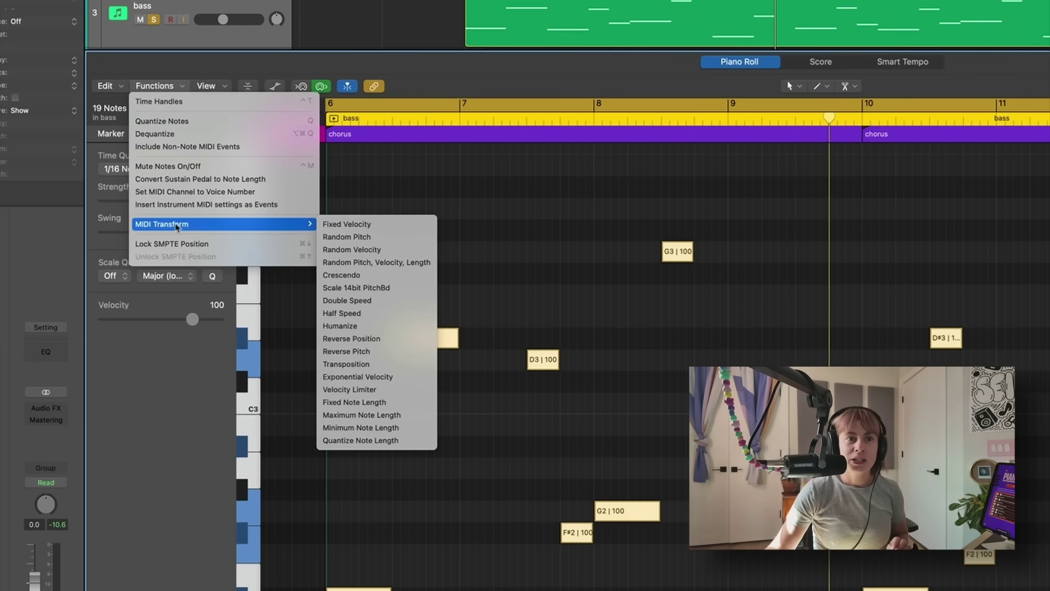
pyautogui.click(383, 325)
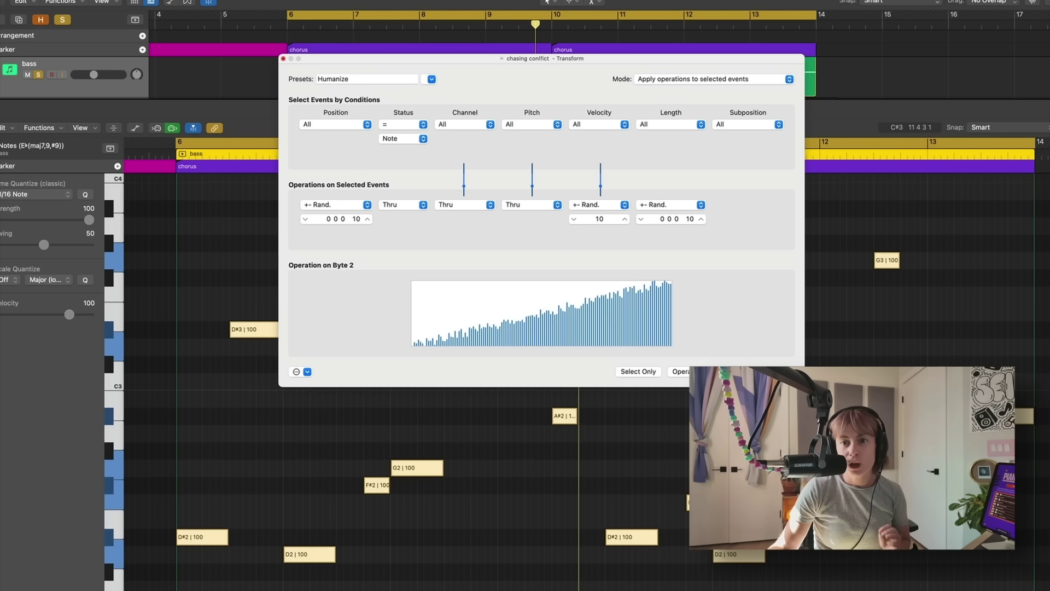
pyautogui.click(681, 372)
pyautogui.click(681, 371)
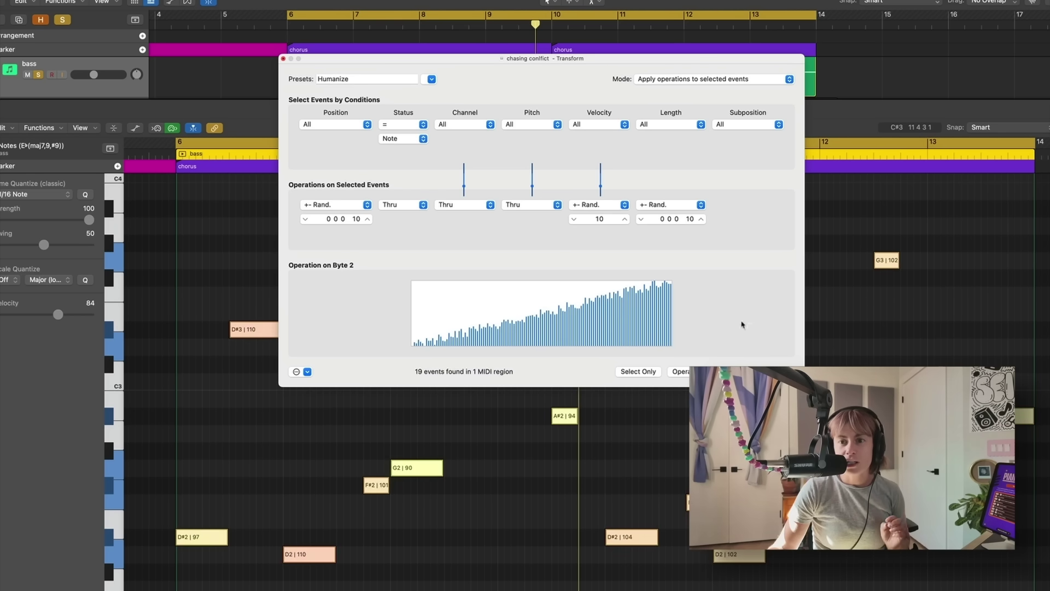
pyautogui.click(283, 59)
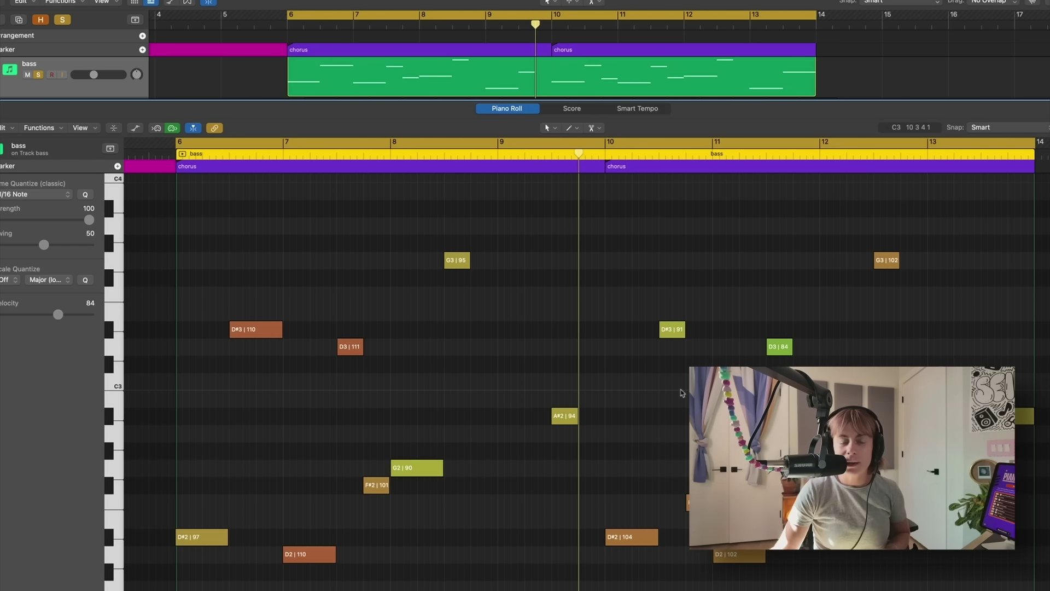
pyautogui.press('space')
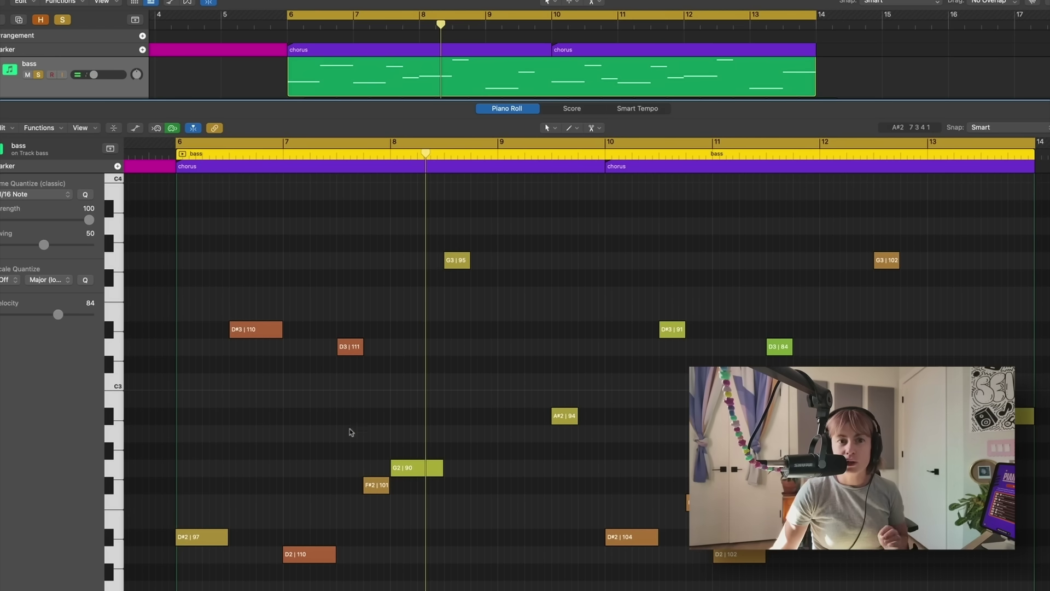
pyautogui.press('super+Right')
pyautogui.press('super+Right')
pyautogui.press('super+Right')
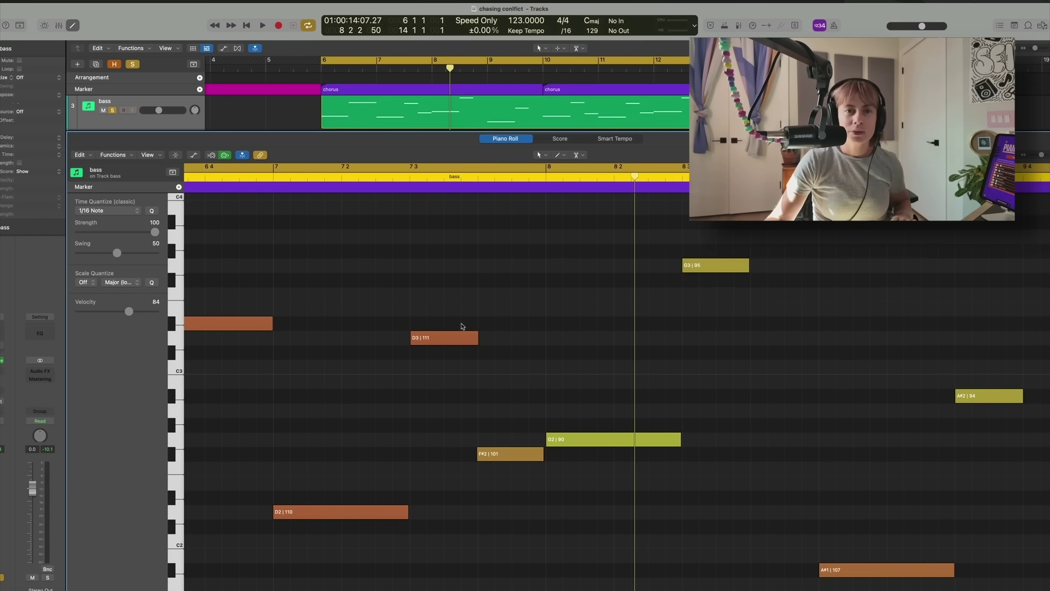
pyautogui.press('space')
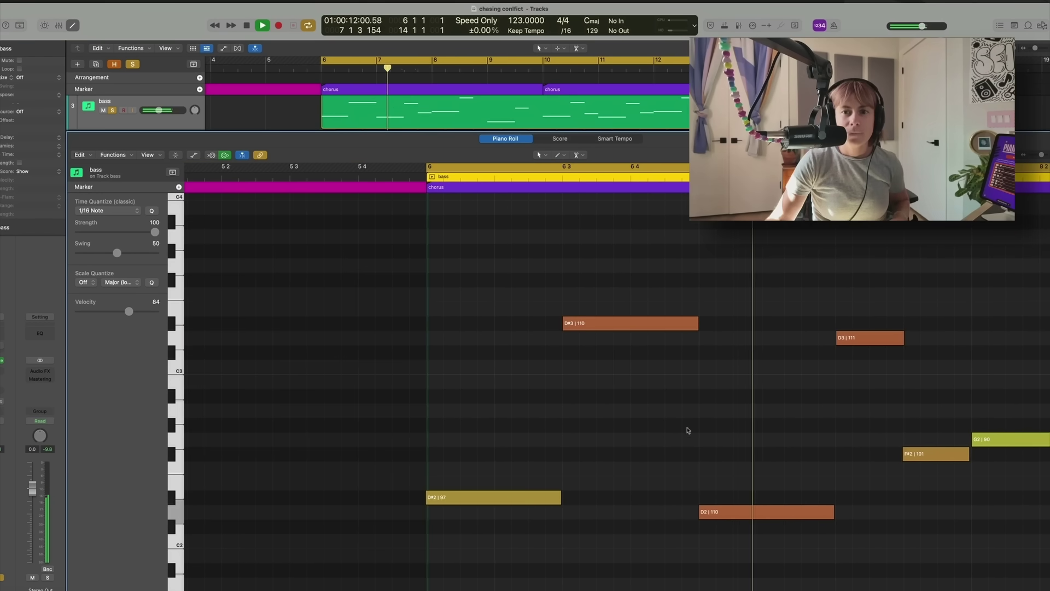
pyautogui.press('space')
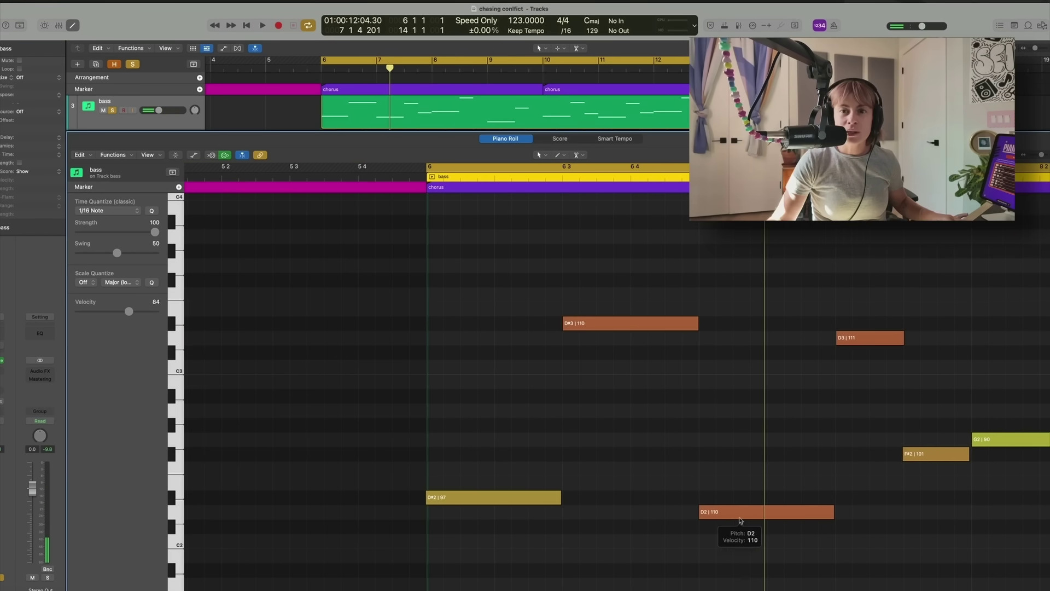
pyautogui.scroll(-5, 740, 519)
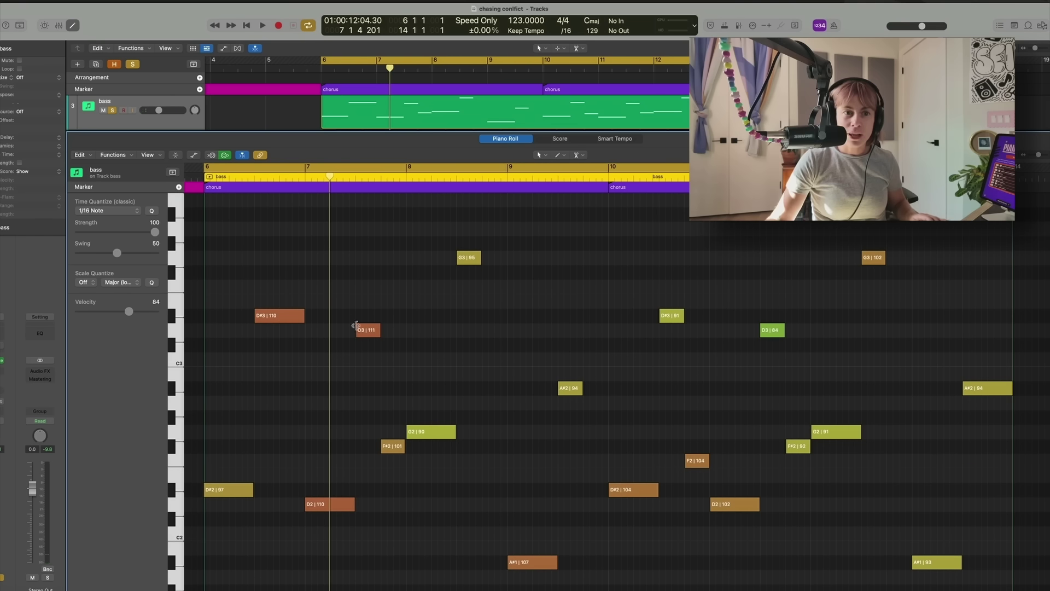
pyautogui.press('super+a')
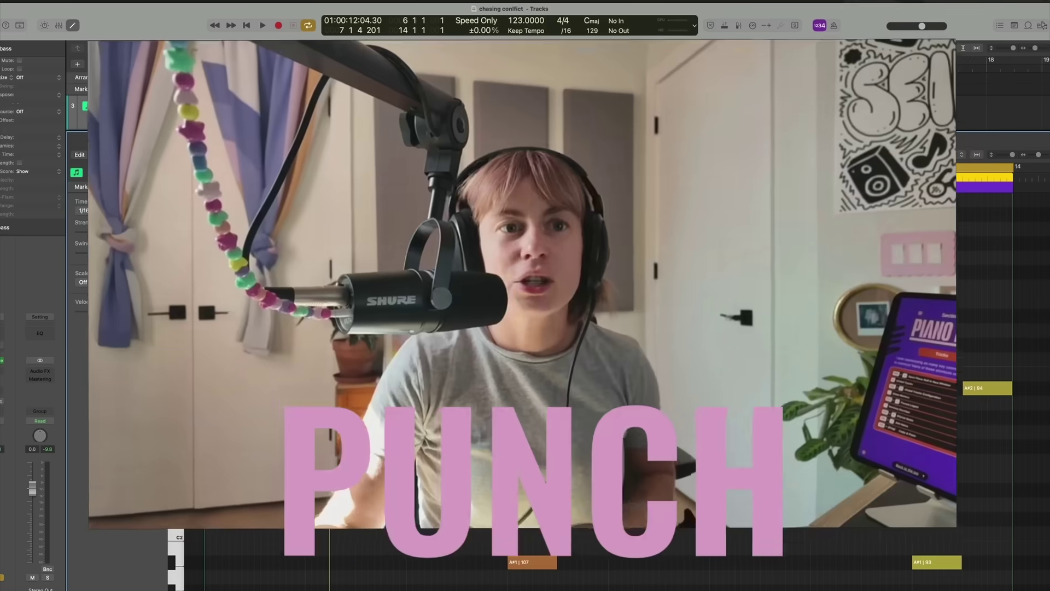
pyautogui.press('space')
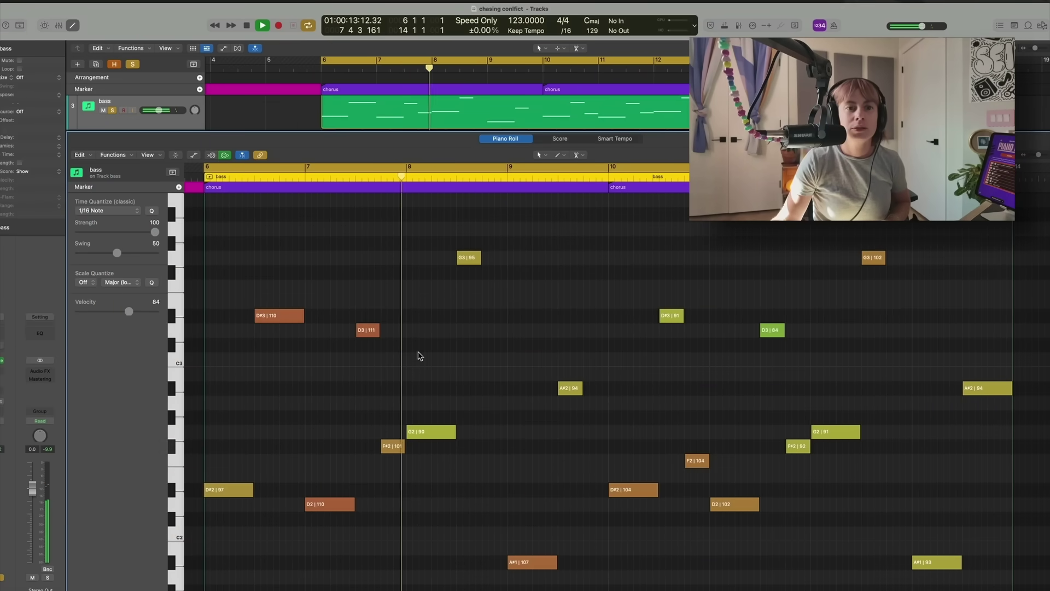
# Split the first D#3 bass note at the playhead, dropping its second half to D#2
pyautogui.press('space')
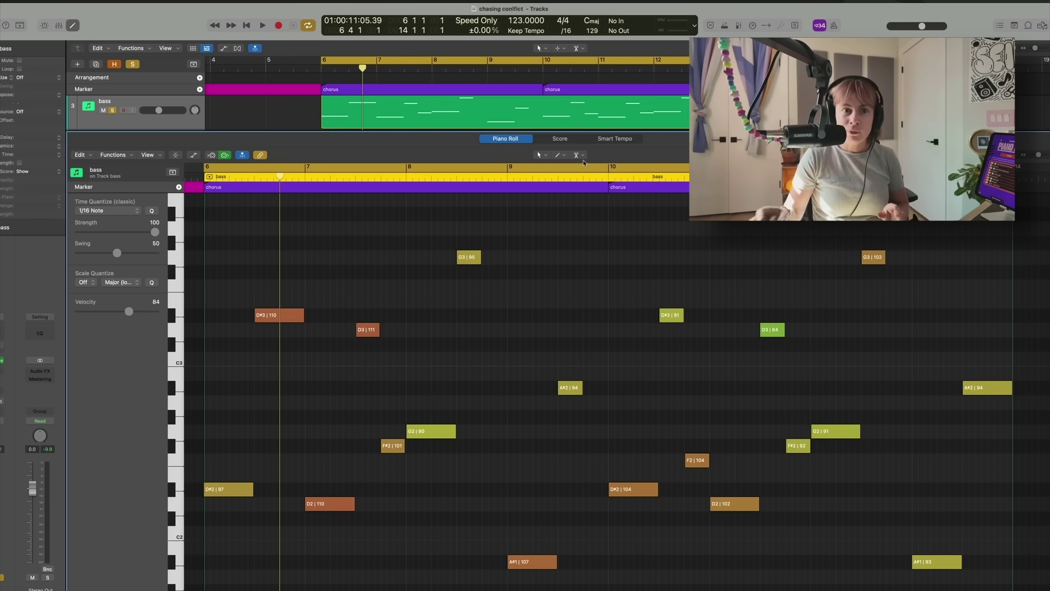
pyautogui.click(281, 318)
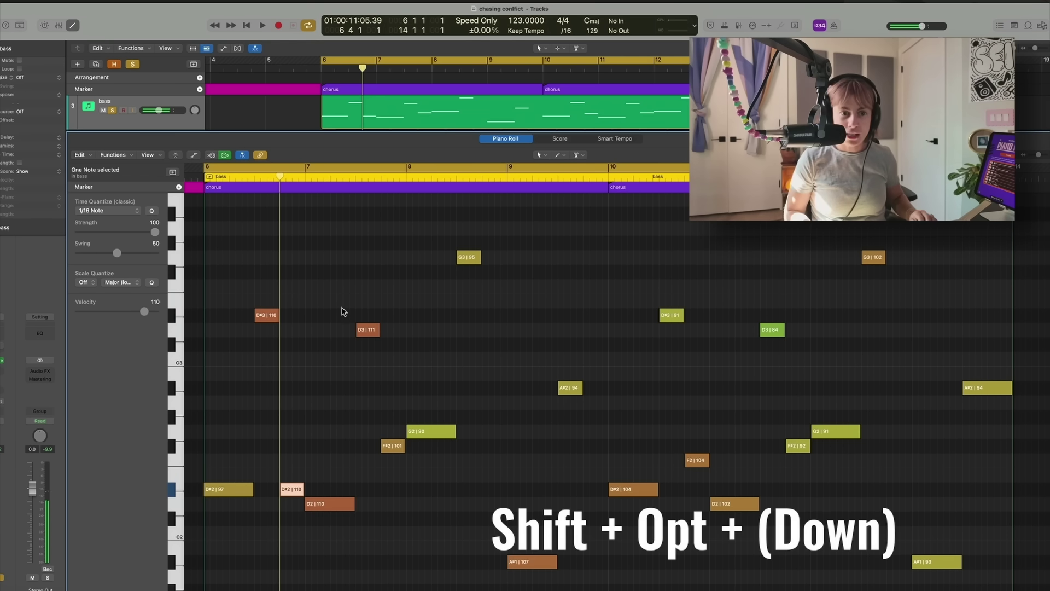
pyautogui.press('space')
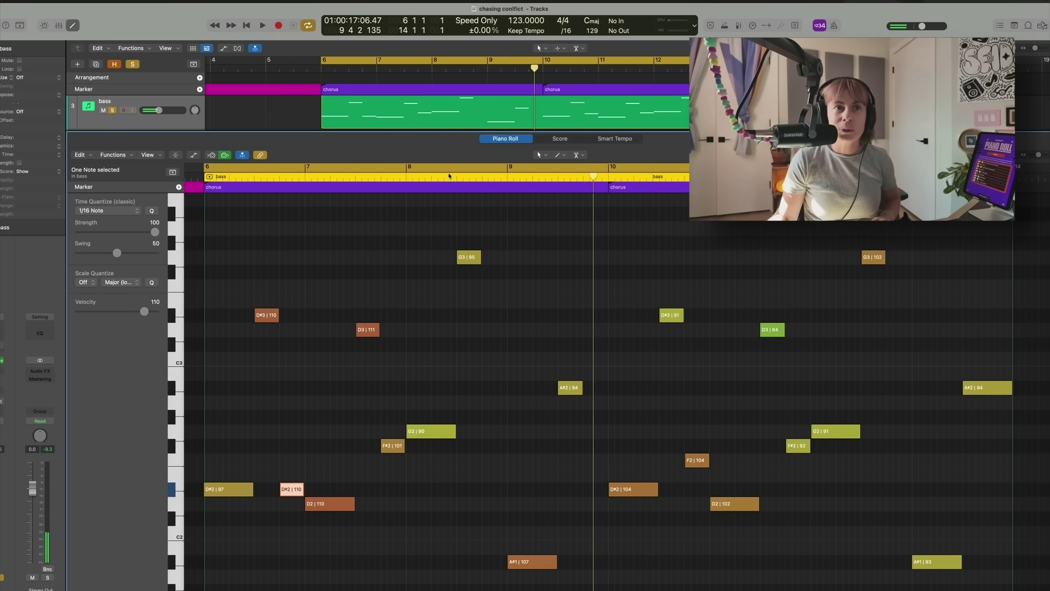
# Load Sculpture (Modeling Synth) Stereo in place of Omnisphere on the bass track
pyautogui.click(75, 26)
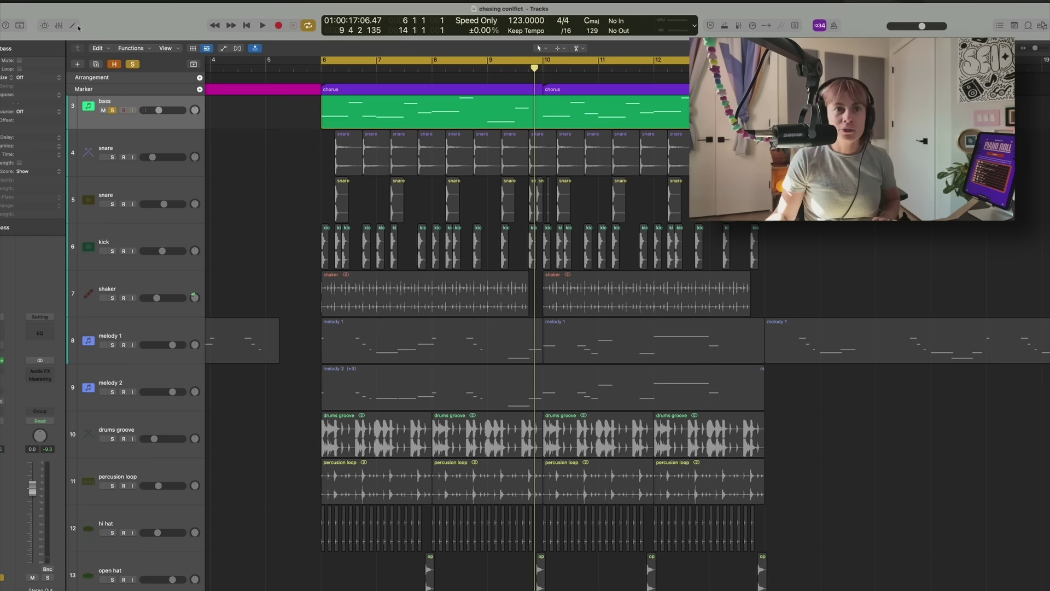
pyautogui.scroll(3, 124, 188)
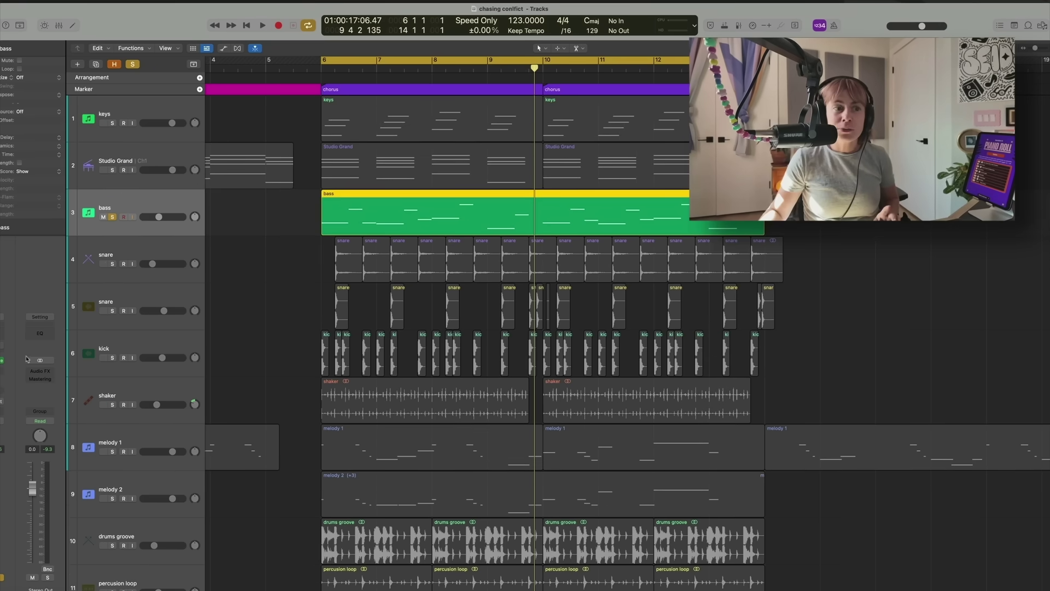
pyautogui.click(3, 364)
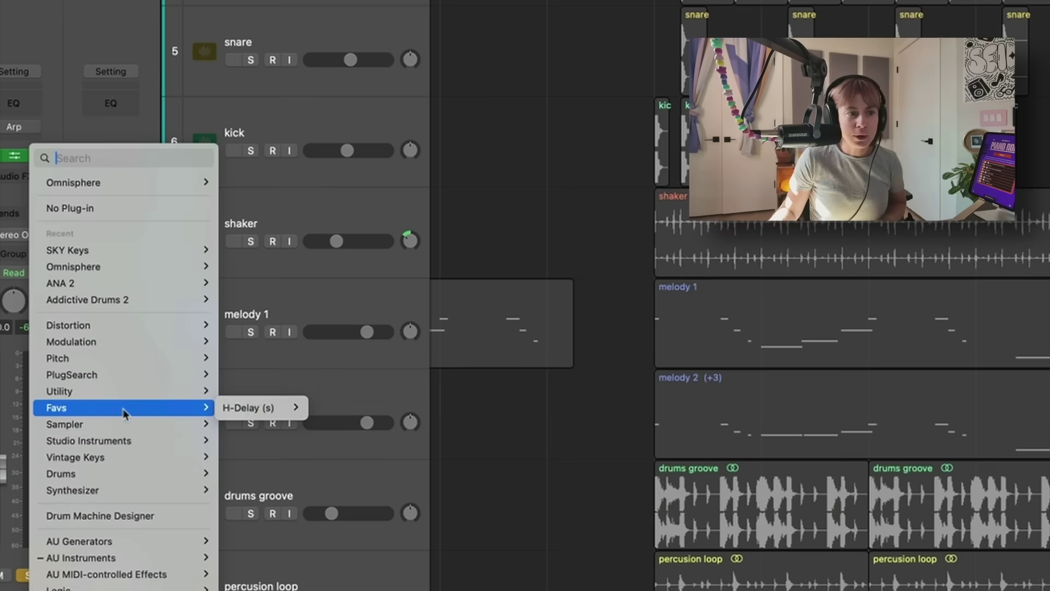
pyautogui.moveTo(45, 500)
pyautogui.moveTo(88, 489)
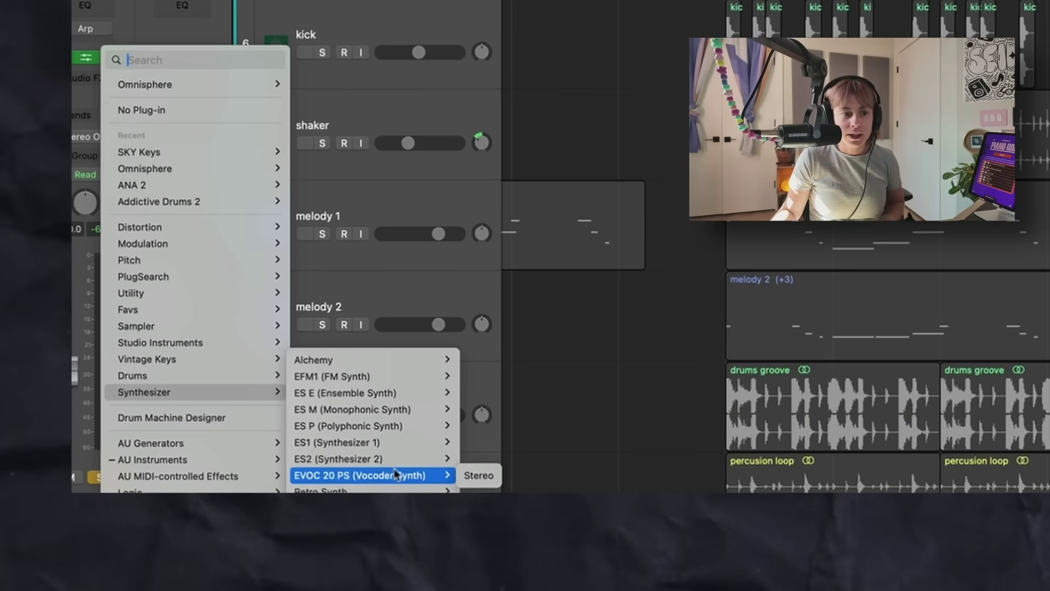
# Load the Tight Bass preset in Sculpture on the bass track and play back the bass part
pyautogui.moveTo(374, 510)
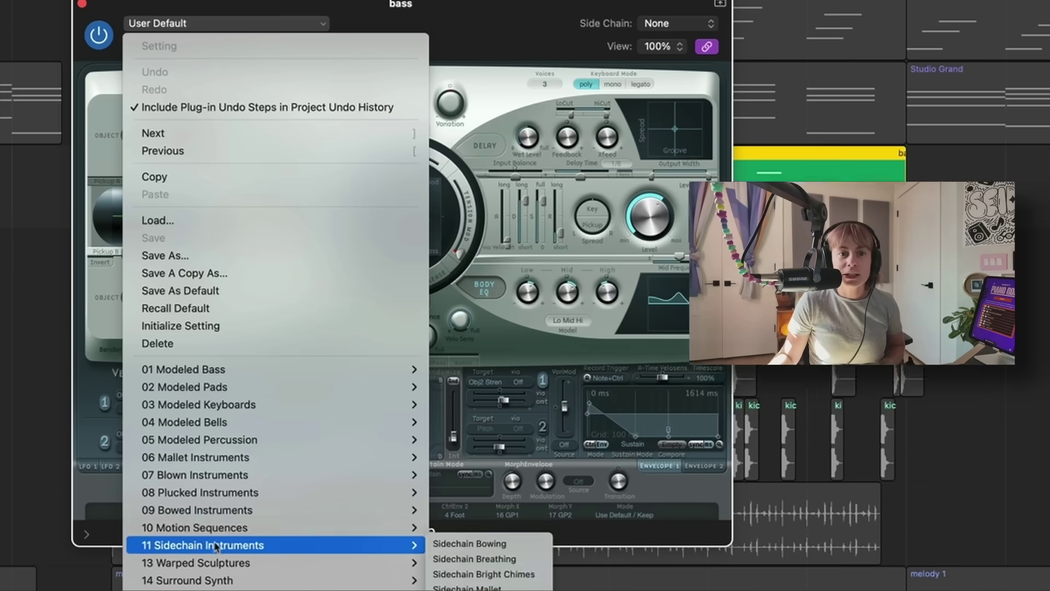
pyautogui.moveTo(227, 460)
pyautogui.moveTo(235, 377)
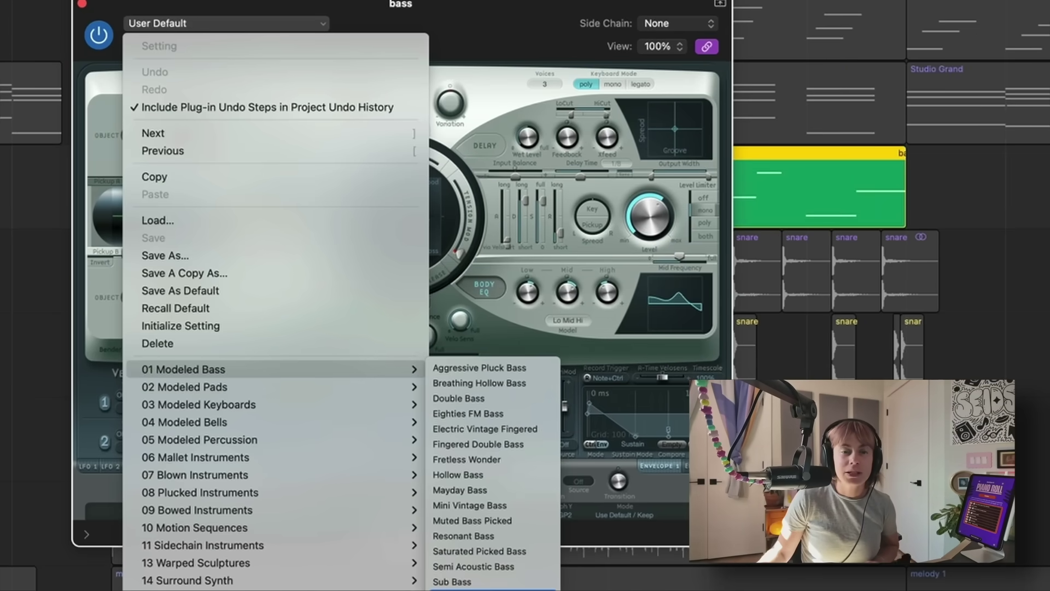
pyautogui.click(481, 589)
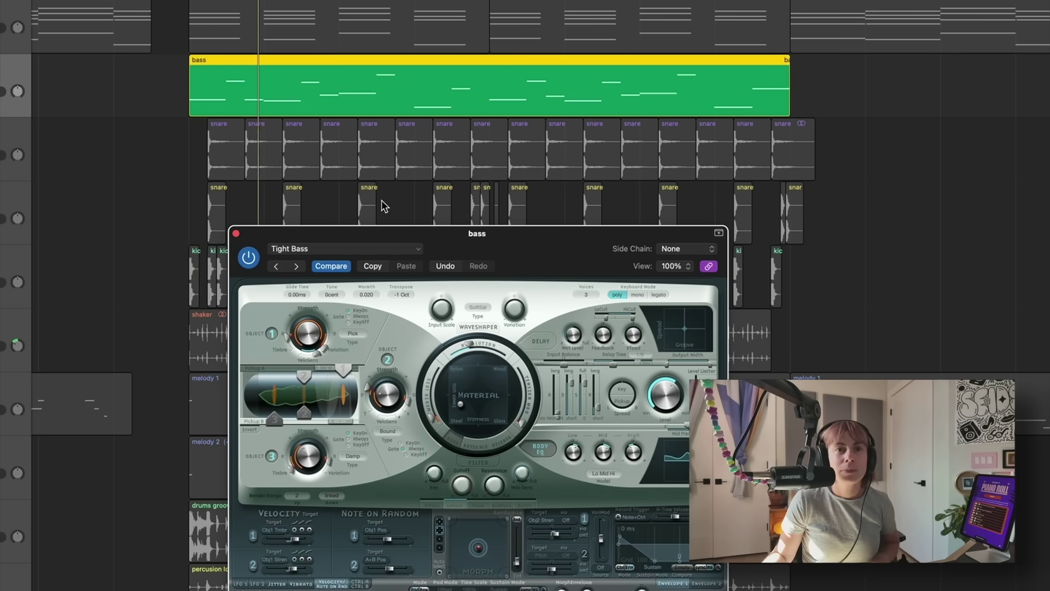
pyautogui.press('space')
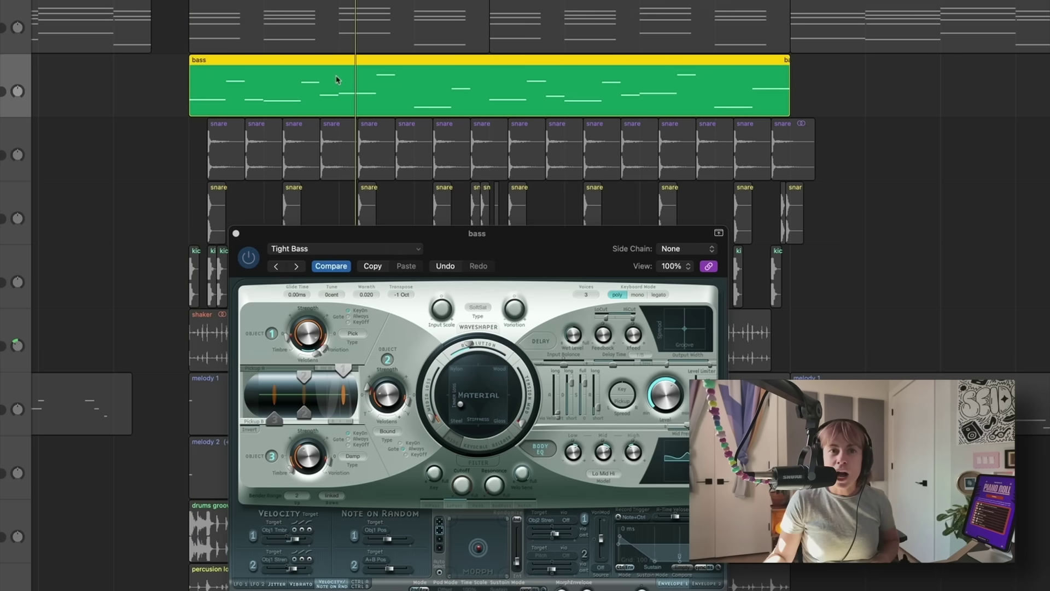
# Transpose the bass region down an octave (12 semitones) and play the section from its start
pyautogui.click(517, 164)
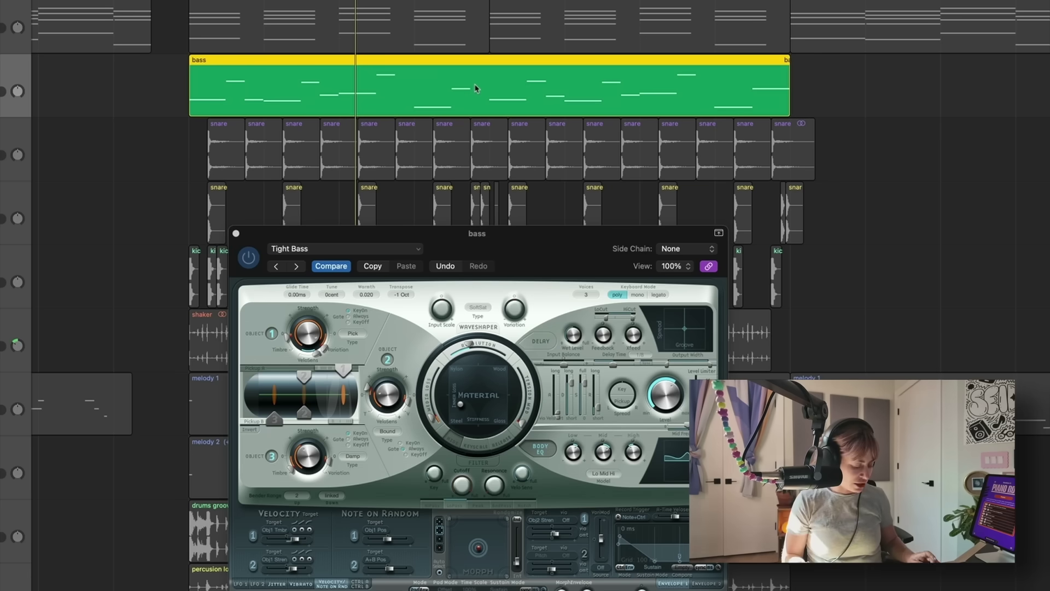
pyautogui.hotkey('shift', 'alt', 'Down')
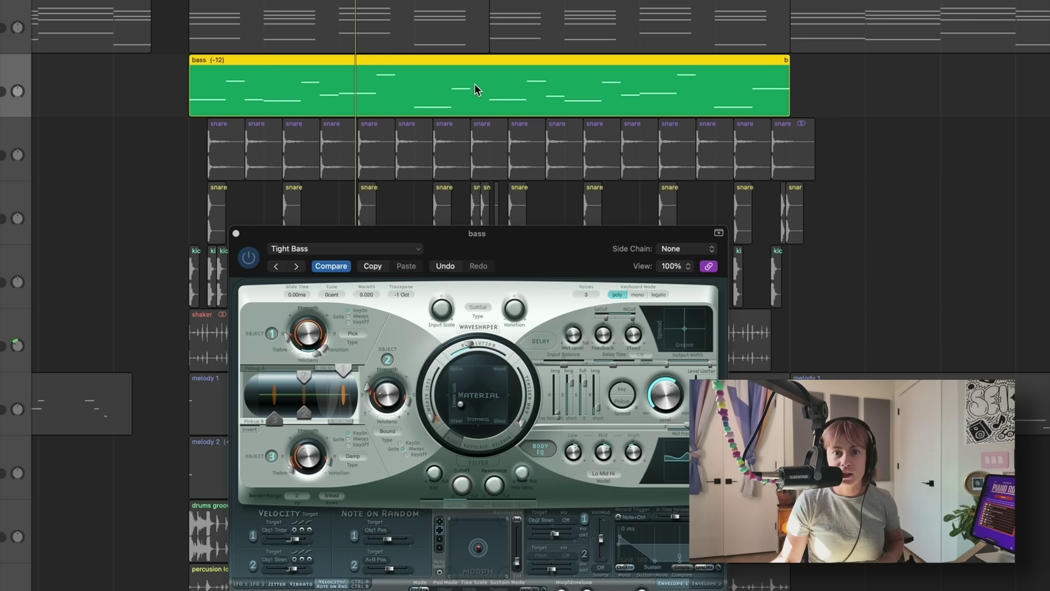
pyautogui.press('space')
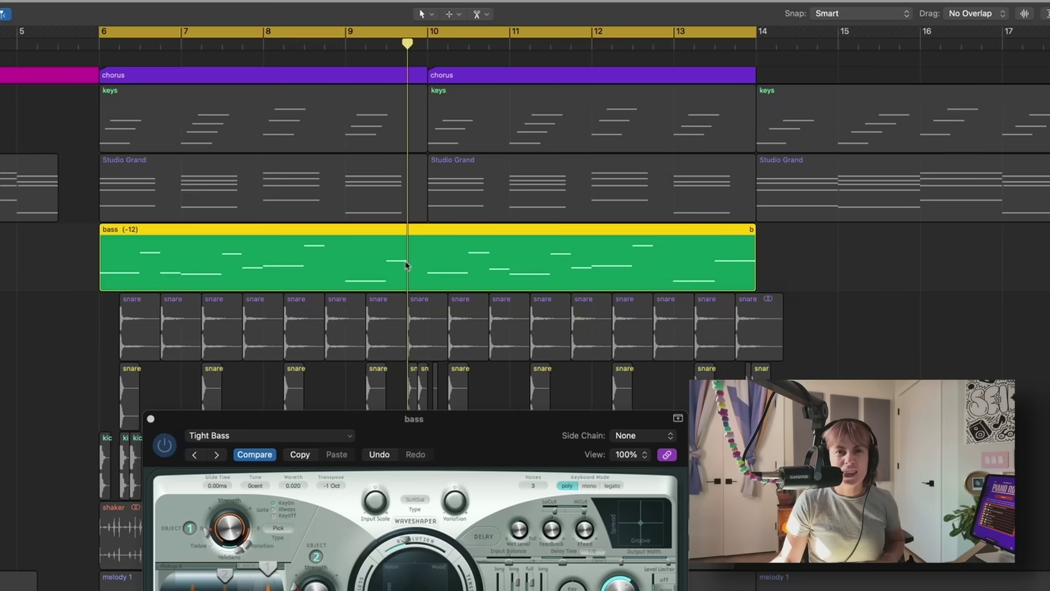
# In the bass region's notes, raise the low A#0 note an octave to A#1 and audition it
pyautogui.doubleClick(475, 83)
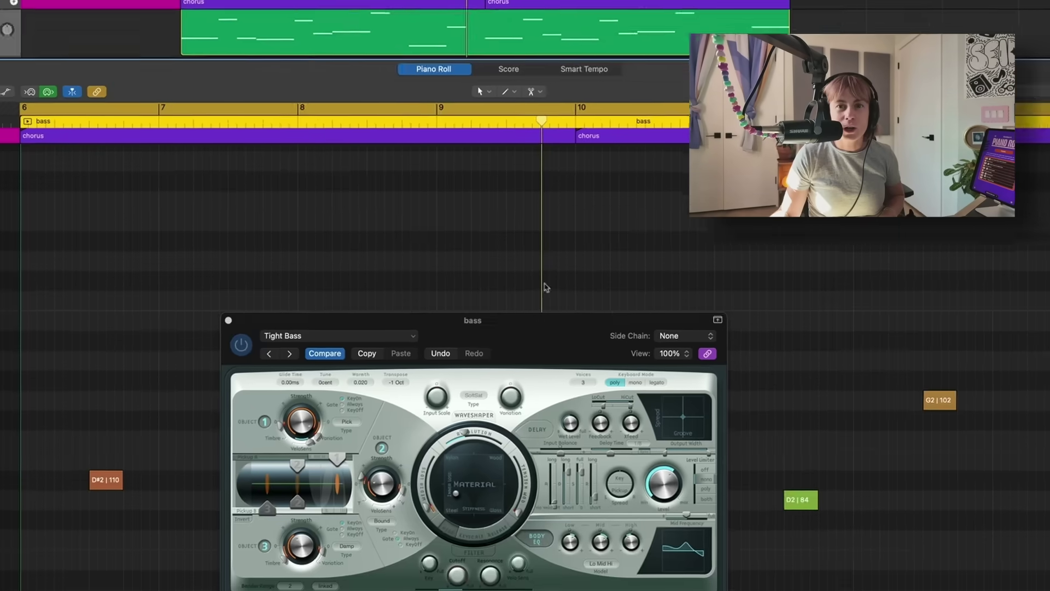
pyautogui.moveTo(515, 234); pyautogui.dragTo(254, 0)
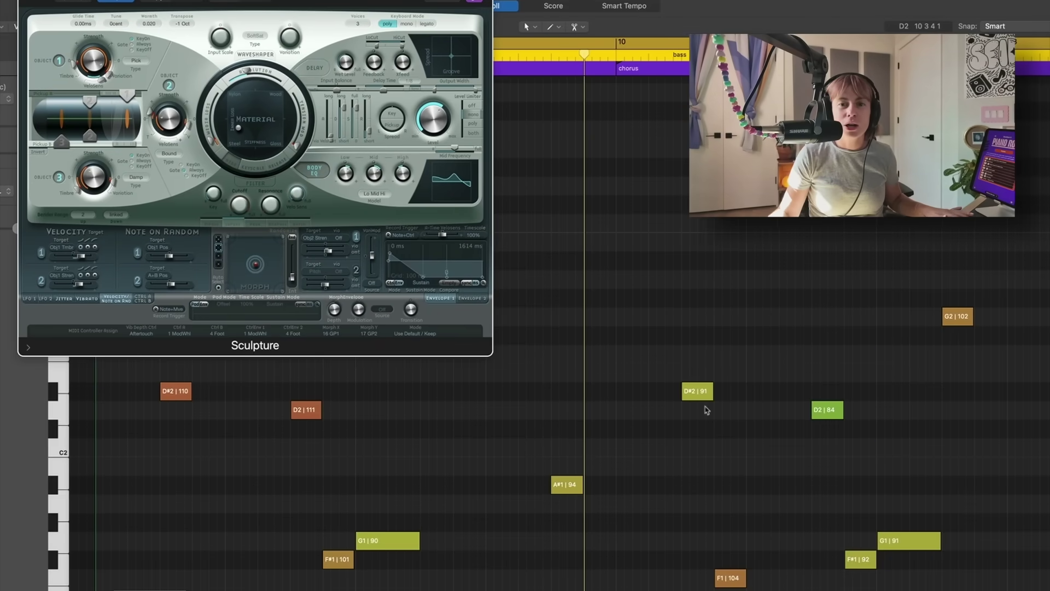
pyautogui.scroll(-5, 601, 425)
pyautogui.click(512, 439)
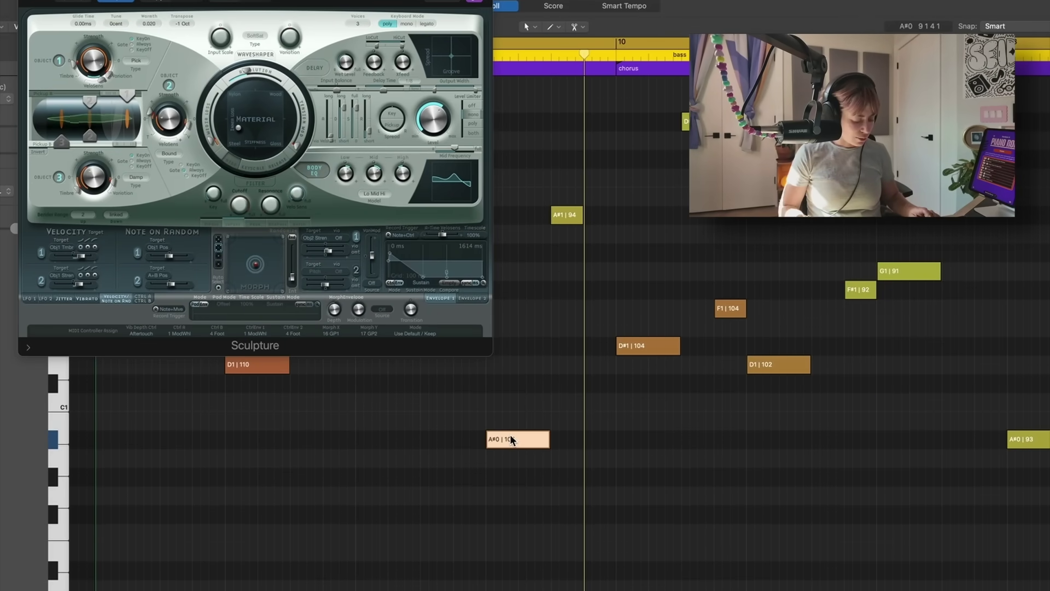
pyautogui.hotkey('shift', 'alt', 'Up')
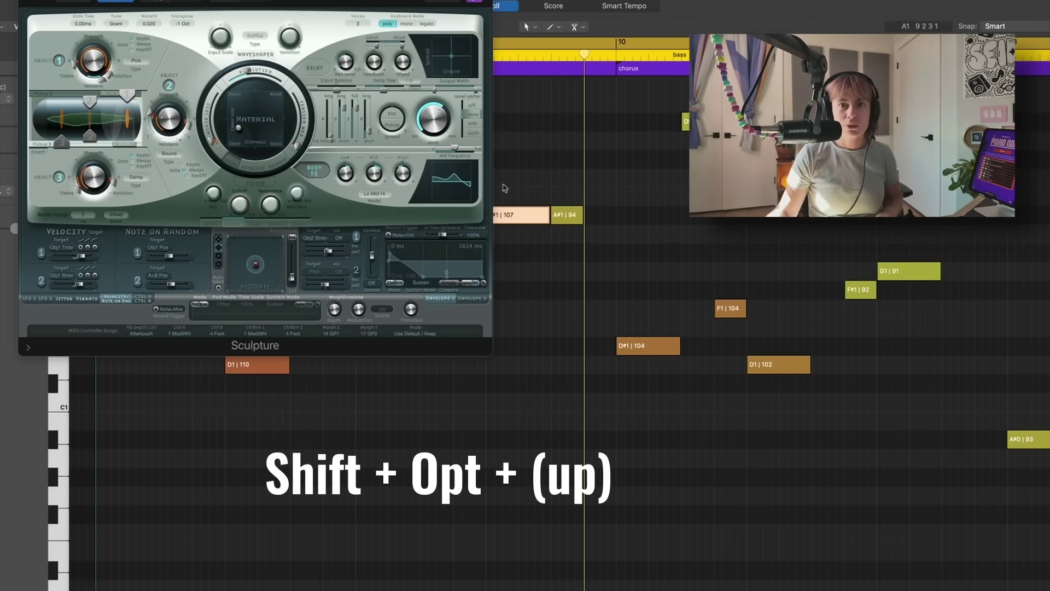
pyautogui.press('space')
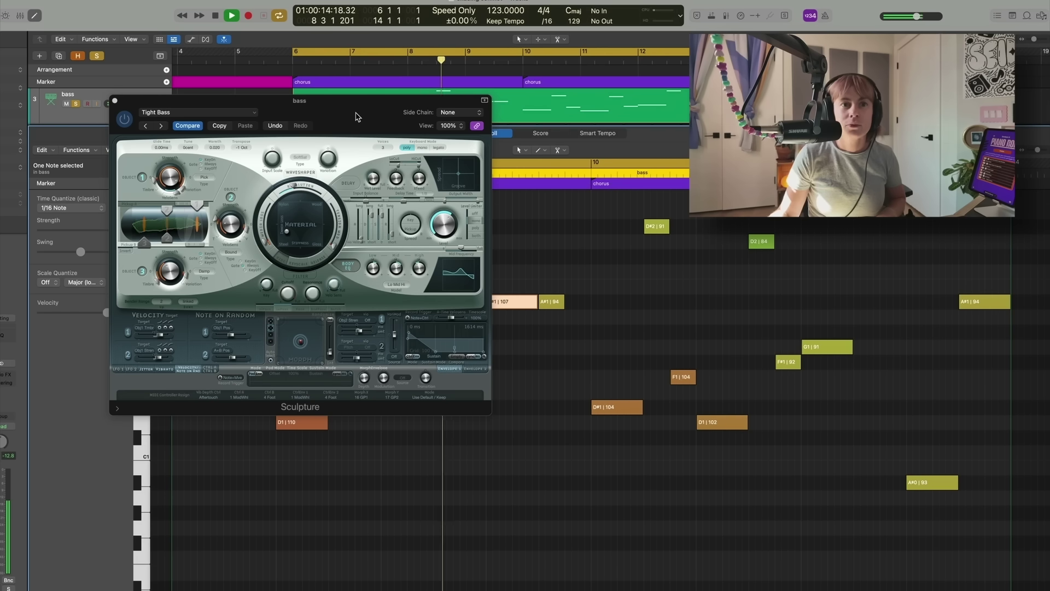
pyautogui.press('space')
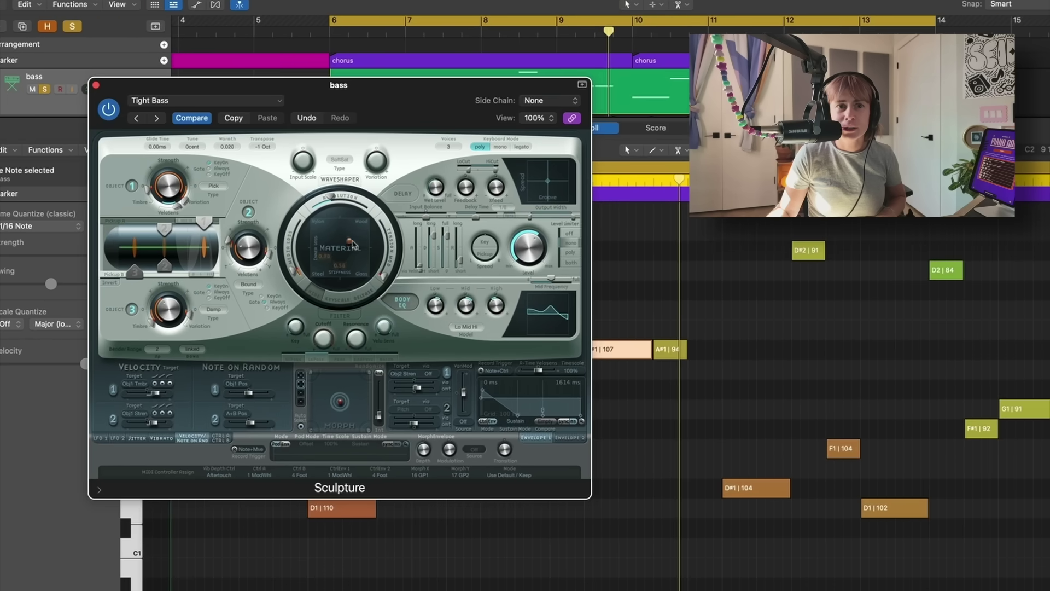
pyautogui.press('space')
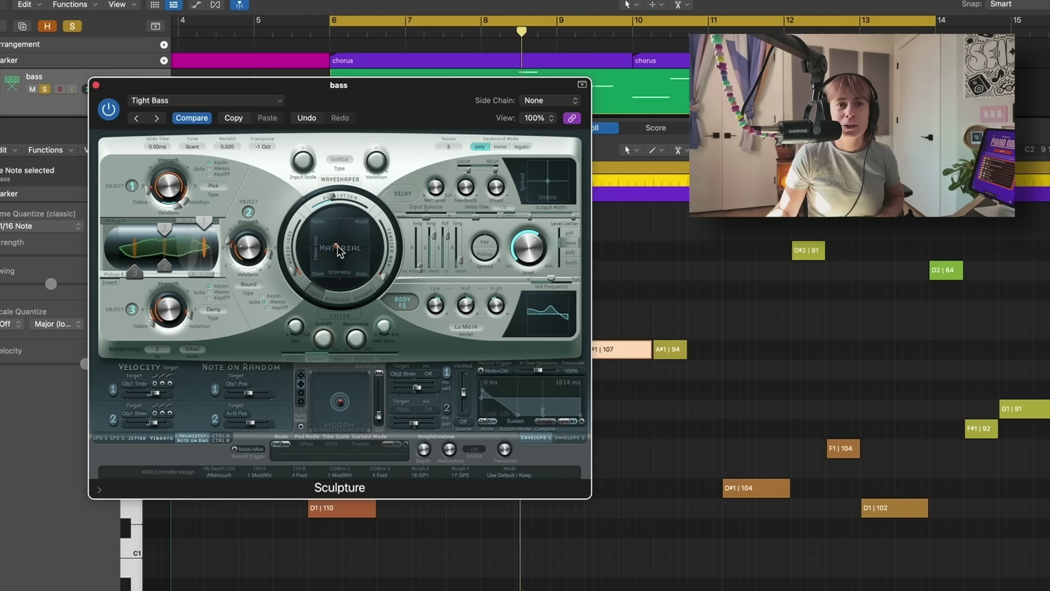
# Drag Sculpture's Material pad toward the upper left to change the string character
pyautogui.moveTo(361, 267); pyautogui.dragTo(328, 236)
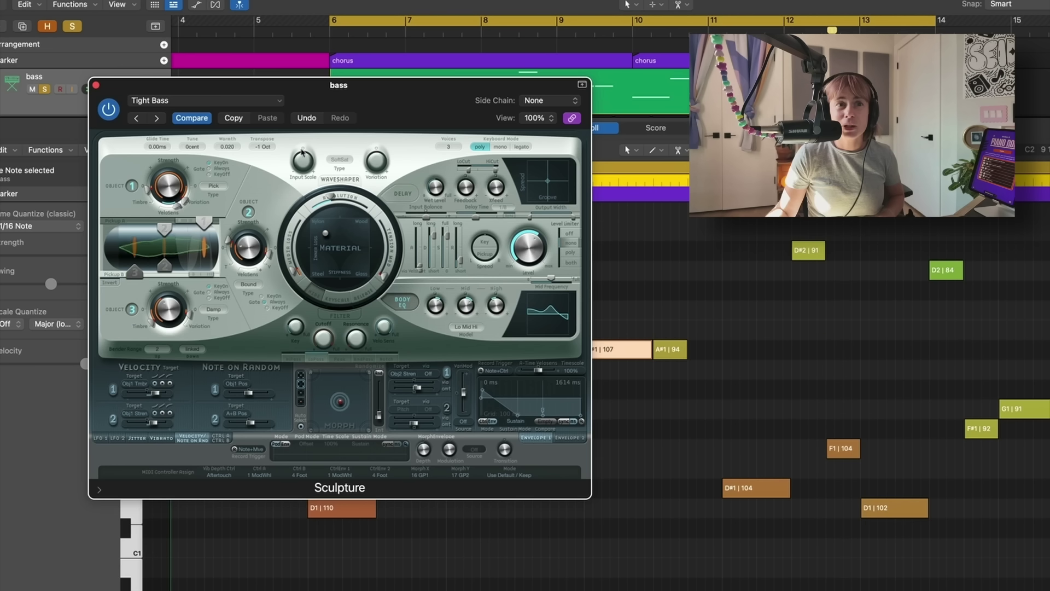
pyautogui.hotkey('shift', 'alt', 'Up')
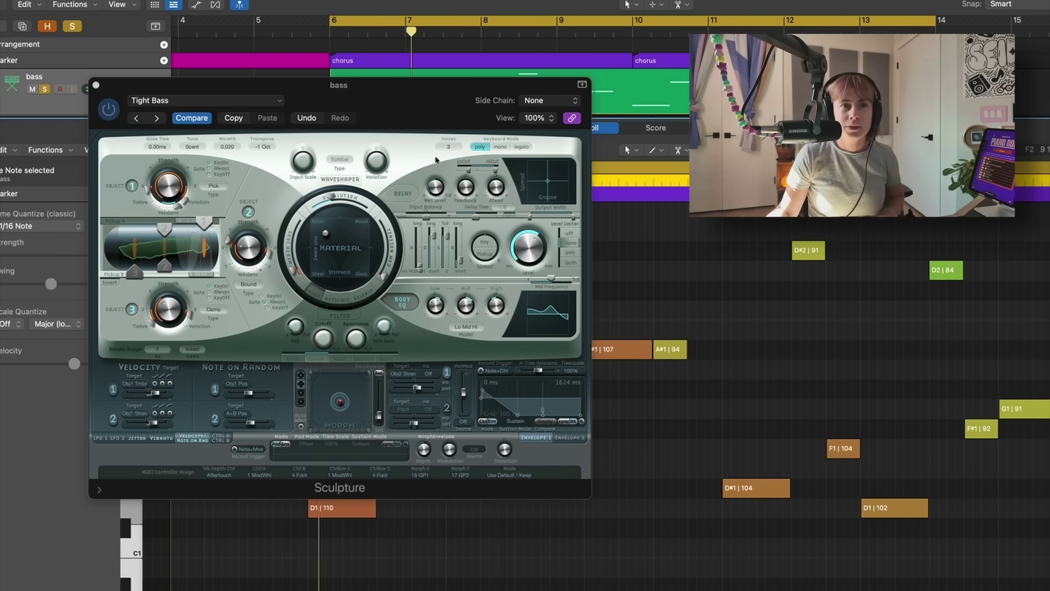
pyautogui.click(269, 104)
# Switch the Sculpture bass to the 01 Modeled Bass > Sub Bass preset
pyautogui.moveTo(276, 362)
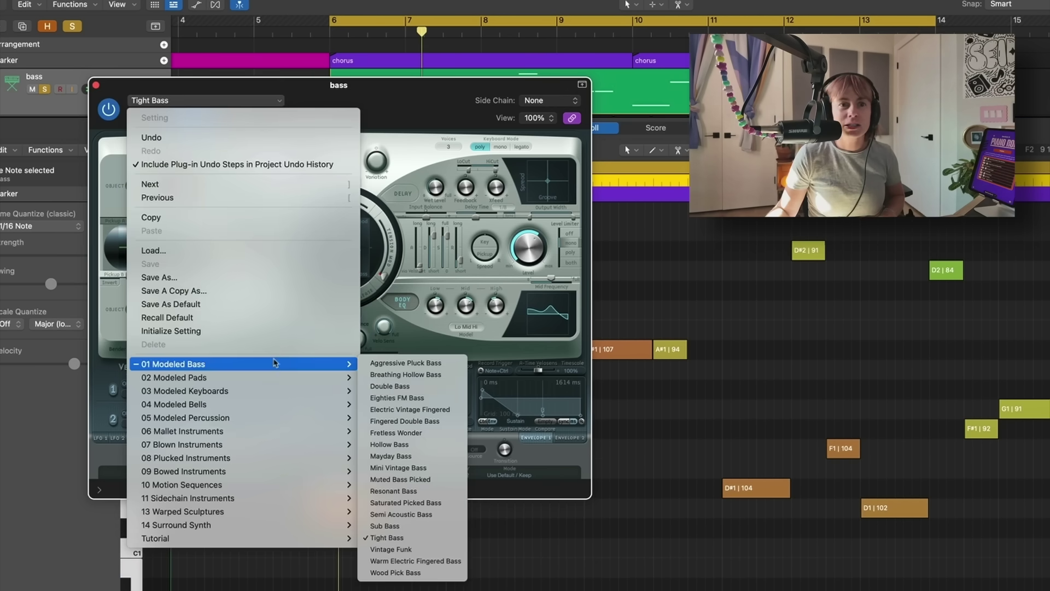
pyautogui.click(446, 527)
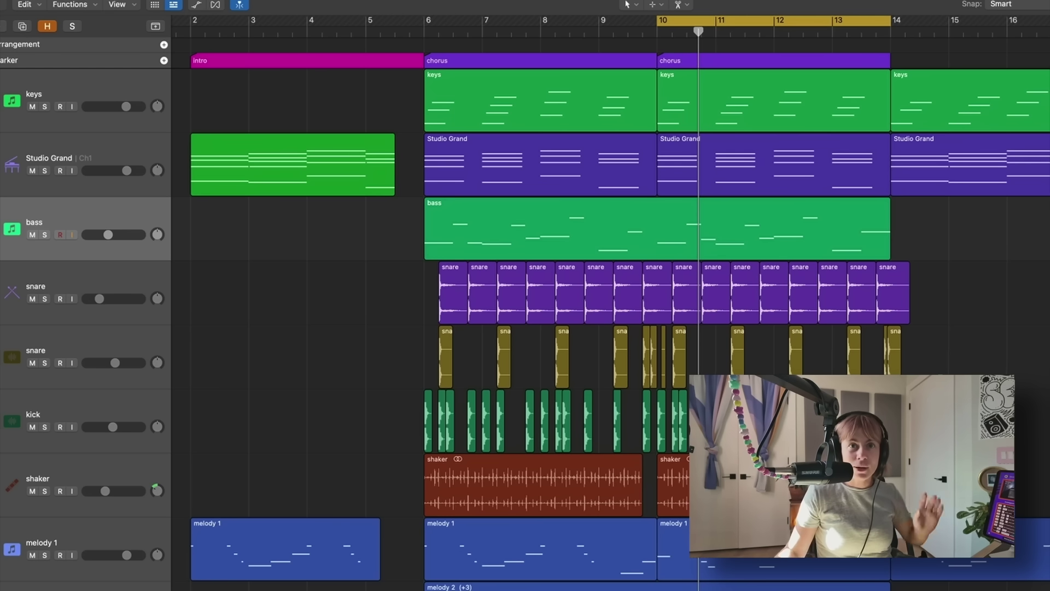
# Set the cycle to bars 6–10 and insert eight empty bars, pushing the chorus to bar 14
pyautogui.press('c')
pyautogui.click(427, 30)
pyautogui.press('space')
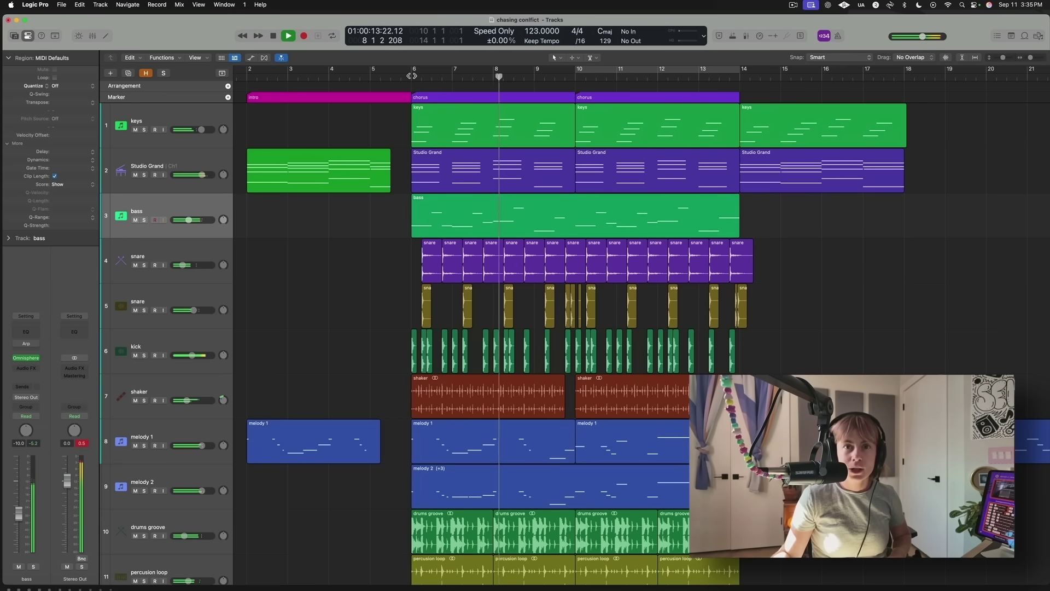
pyautogui.moveTo(414, 71); pyautogui.dragTo(579, 72)
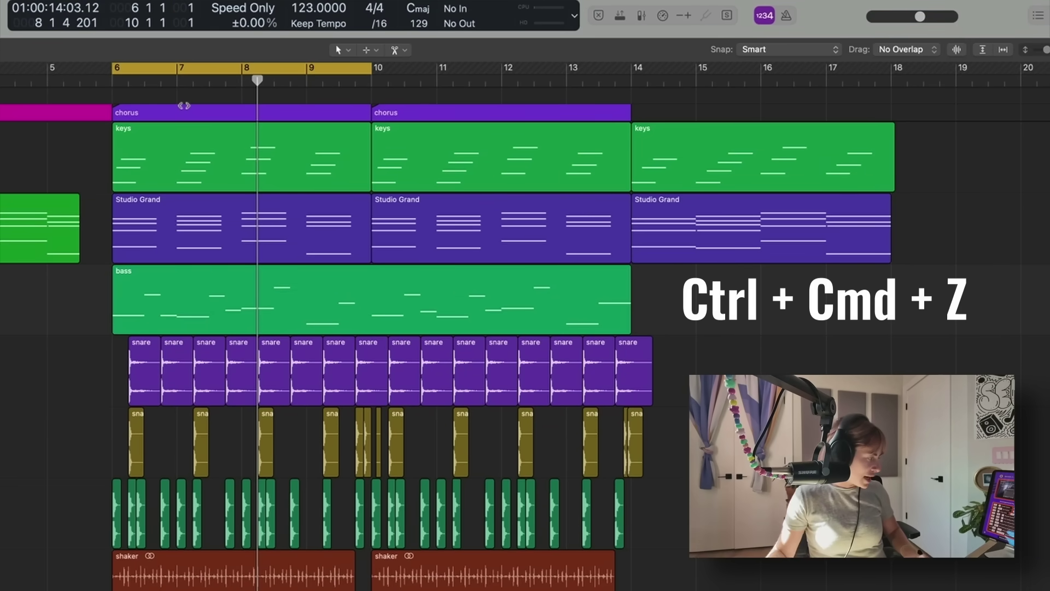
pyautogui.press('ctrl+super+z')
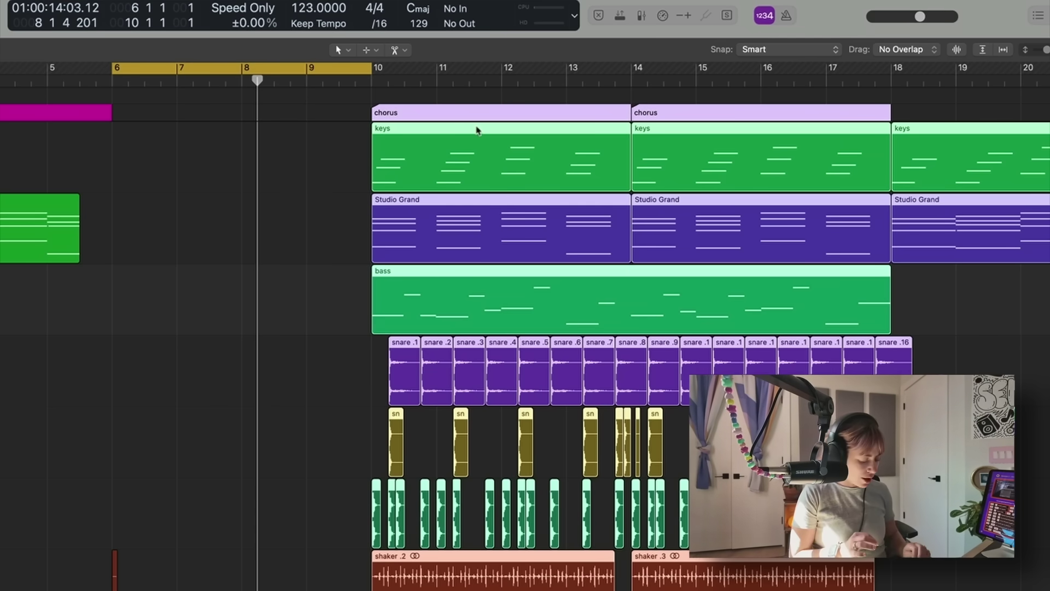
pyautogui.press('ctrl+super+z')
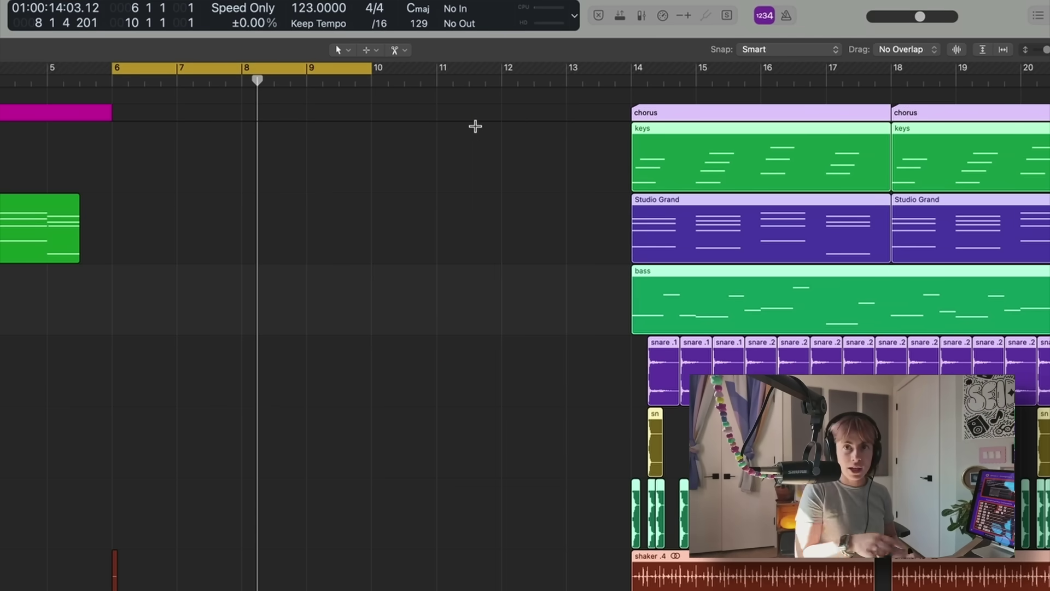
# Copy the intro marker to bars 6–10 and rename it 'verse'
pyautogui.click(356, 117)
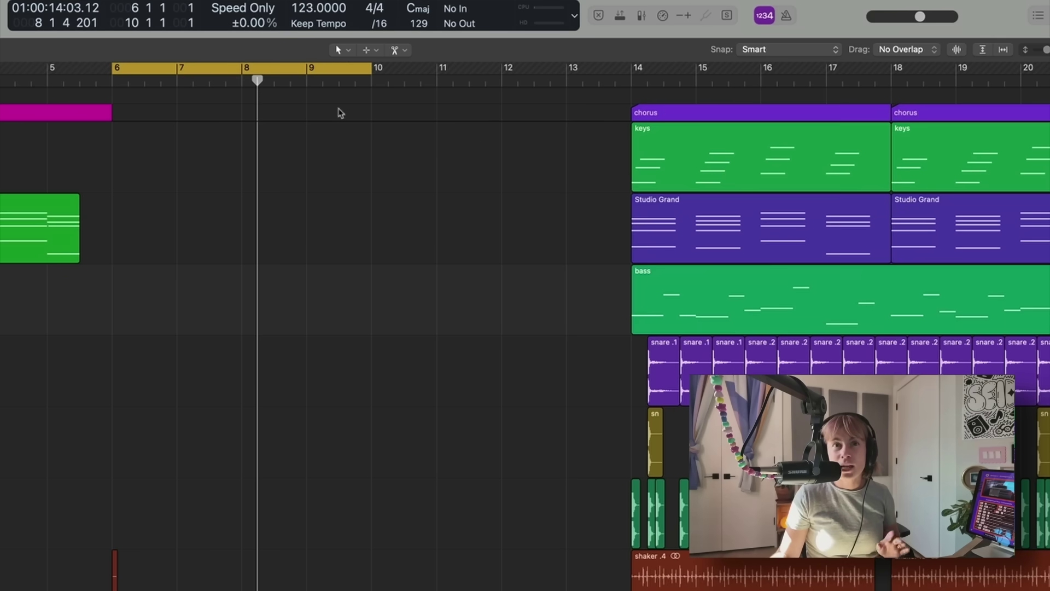
pyautogui.click(113, 112)
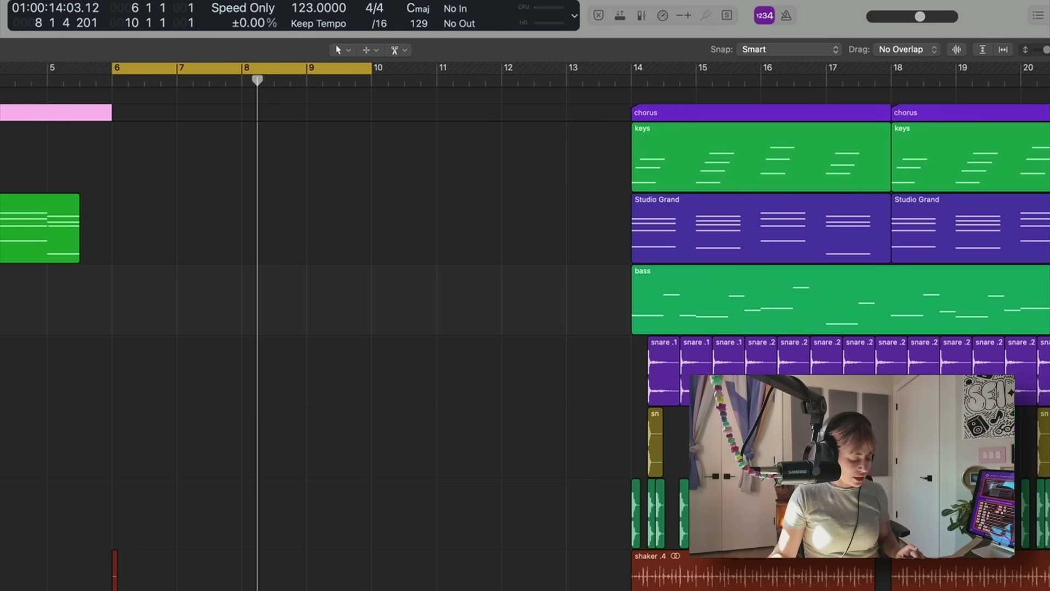
pyautogui.moveTo(110, 112)
pyautogui.mouseDown()
pyautogui.moveTo(33, 115)
pyautogui.moveTo(211, 115)
pyautogui.mouseUp()
pyautogui.doubleClick(210, 114)
pyautogui.write('verse')
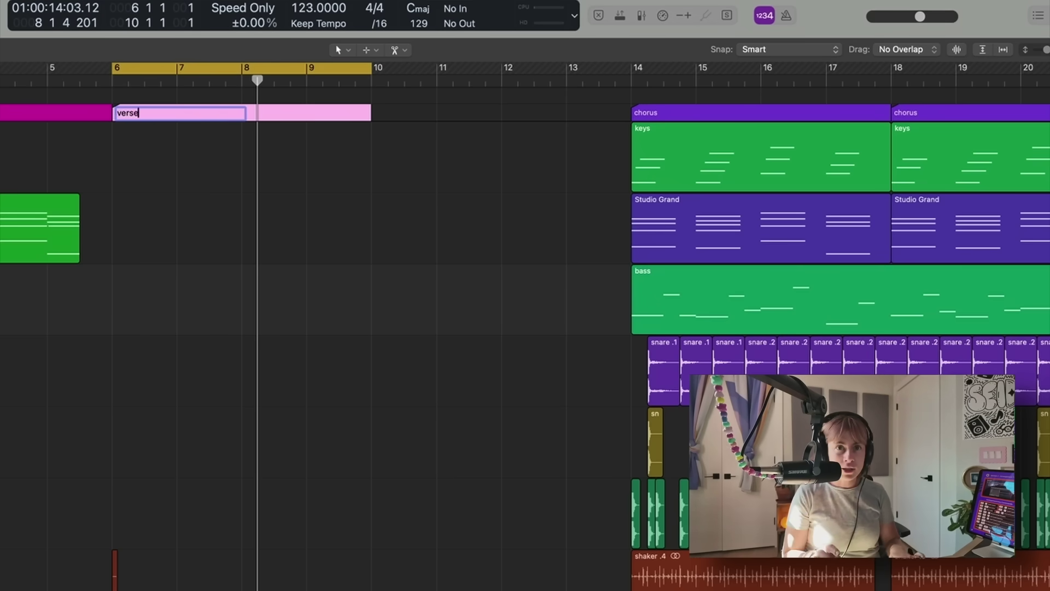
pyautogui.hotkey('alt', 'c')
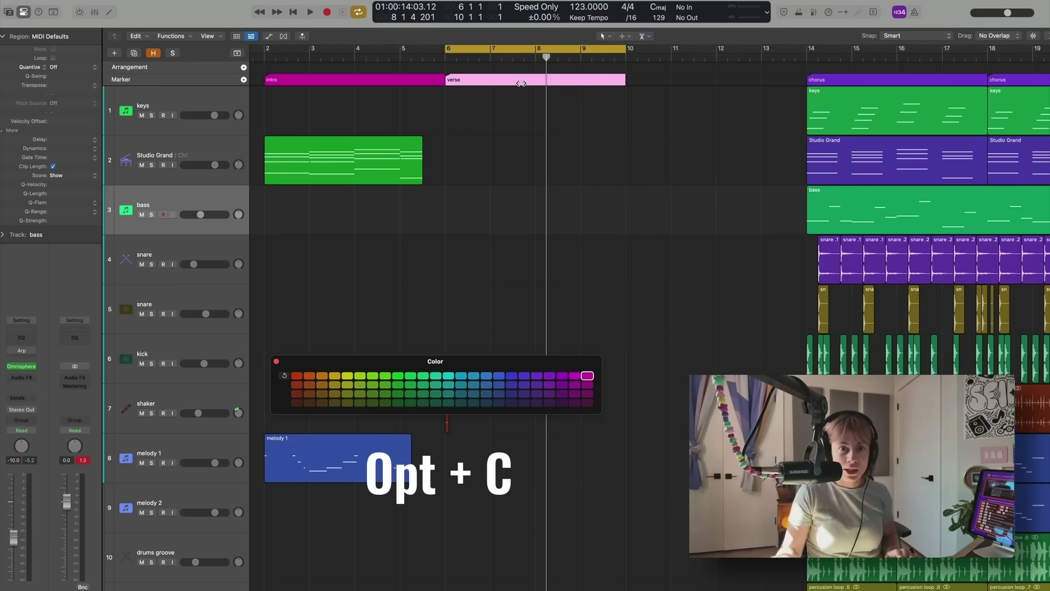
# Colour the verse marker yellow-green, copy it to bar 10, and select the keys and Studio Grand regions
pyautogui.click(360, 377)
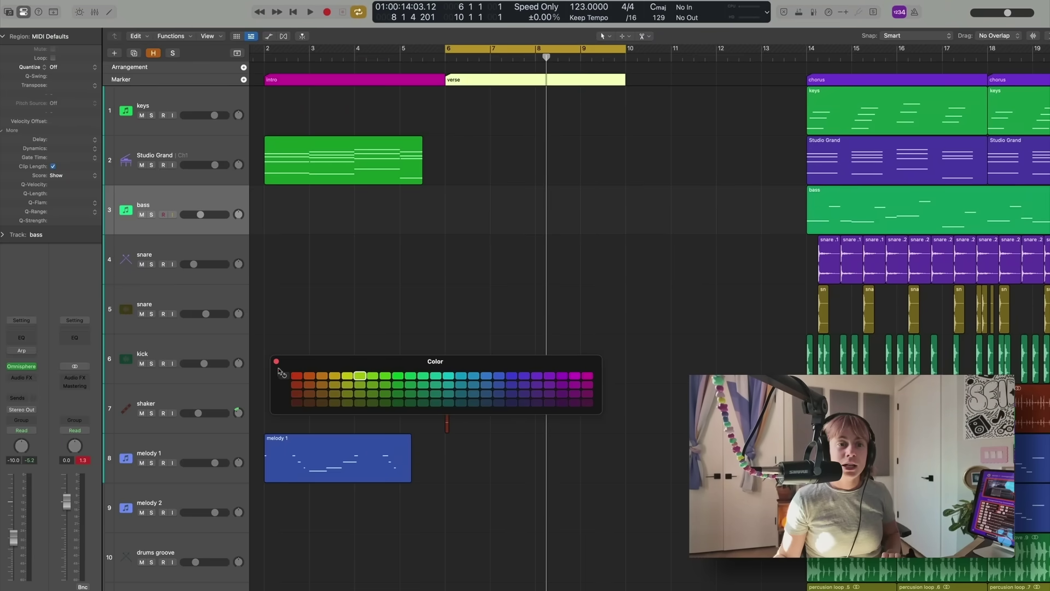
pyautogui.click(277, 362)
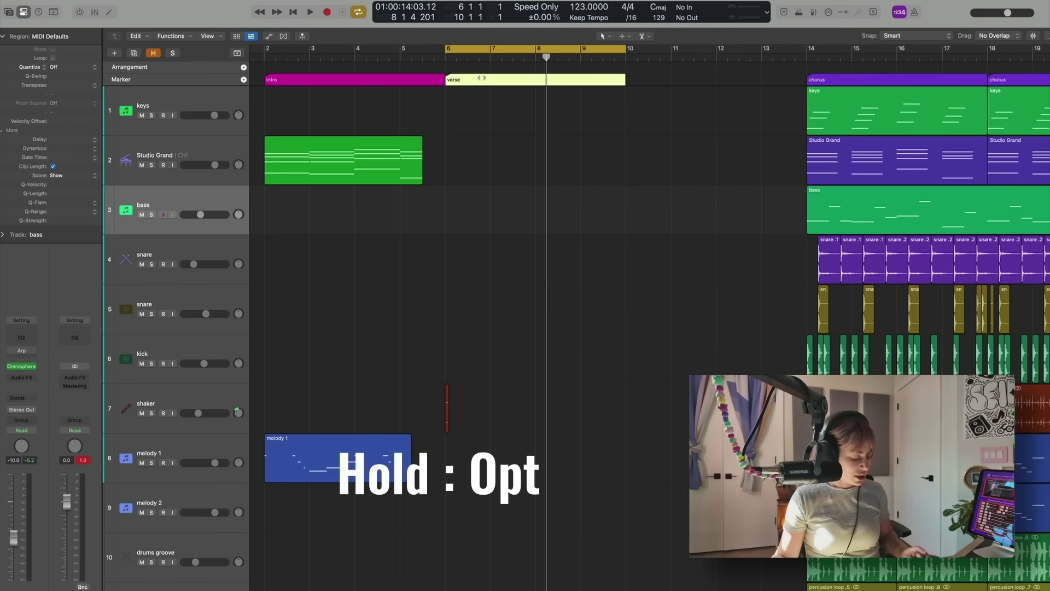
pyautogui.moveTo(487, 79); pyautogui.dragTo(666, 87)
pyautogui.scroll(-5, 666, 178)
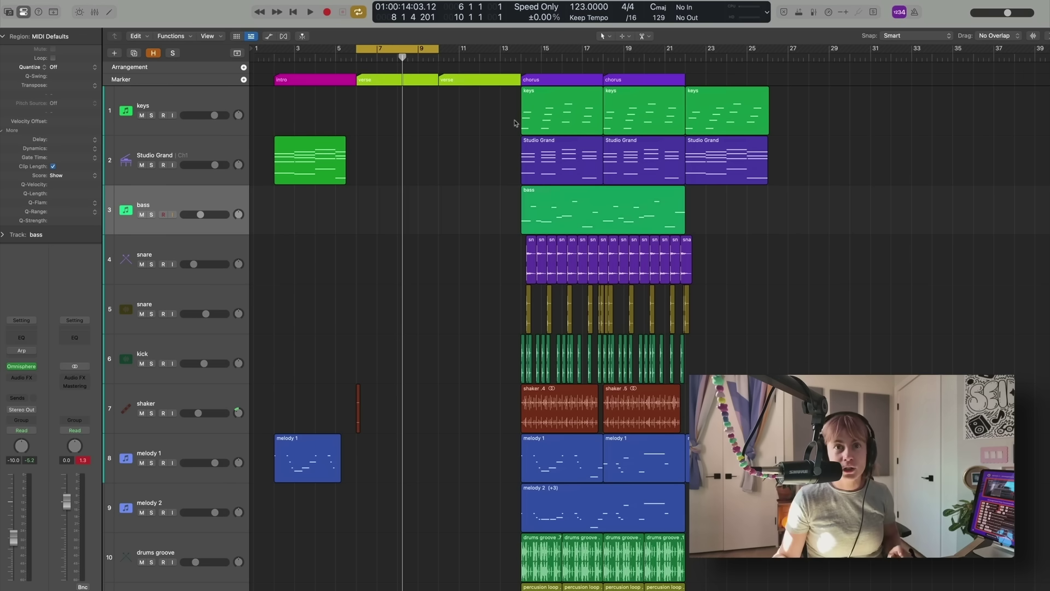
pyautogui.moveTo(590, 149); pyautogui.dragTo(396, 176)
# Copy the sixteen snare regions into the verse, delete the one just before the chorus, and audition
pyautogui.scroll(-1, 426, 258)
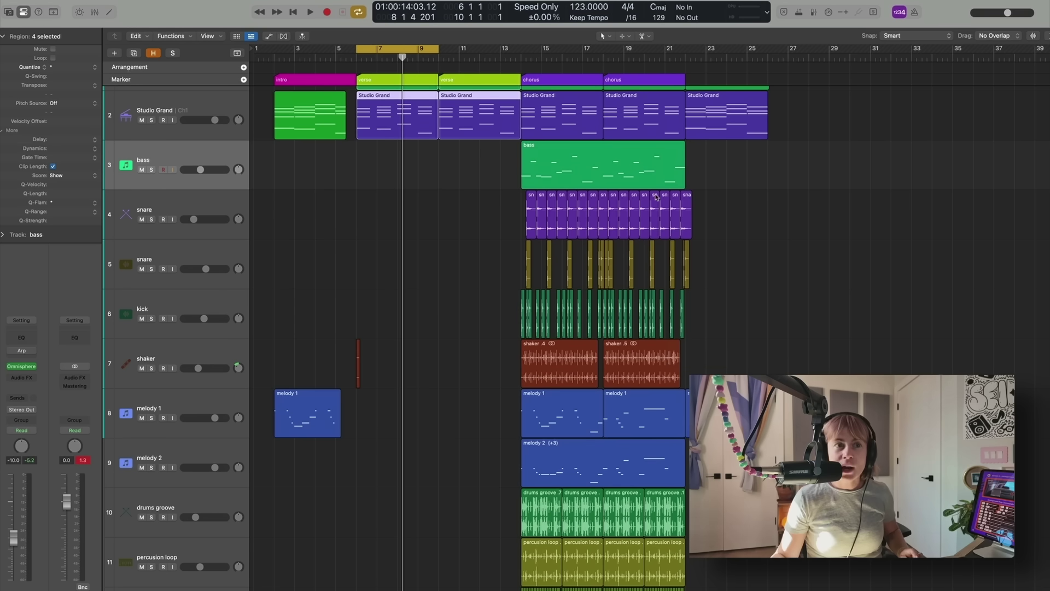
pyautogui.moveTo(711, 212); pyautogui.dragTo(365, 217)
pyautogui.click(408, 251)
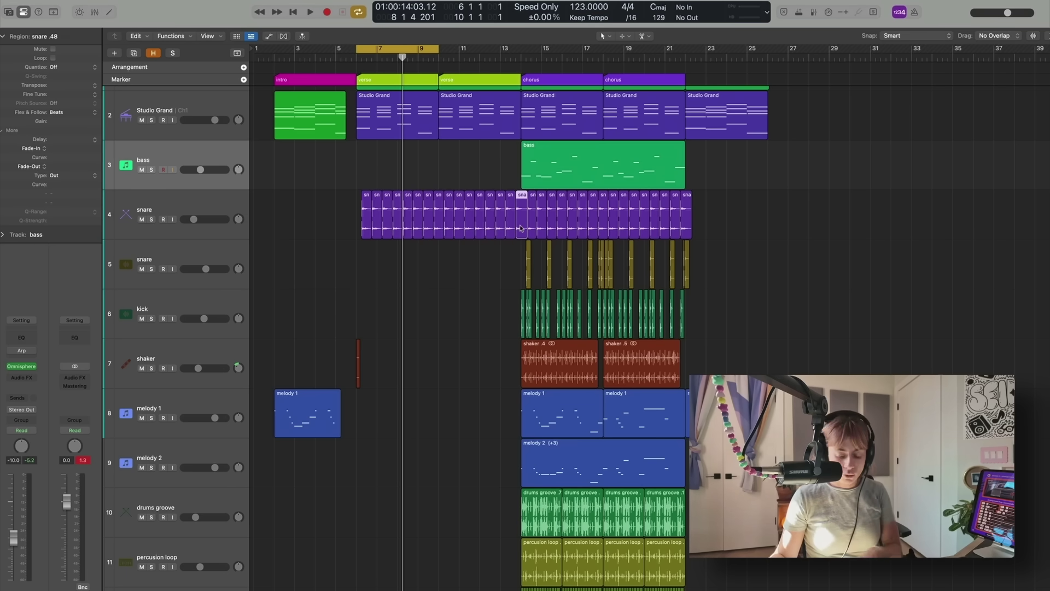
pyautogui.press('Delete')
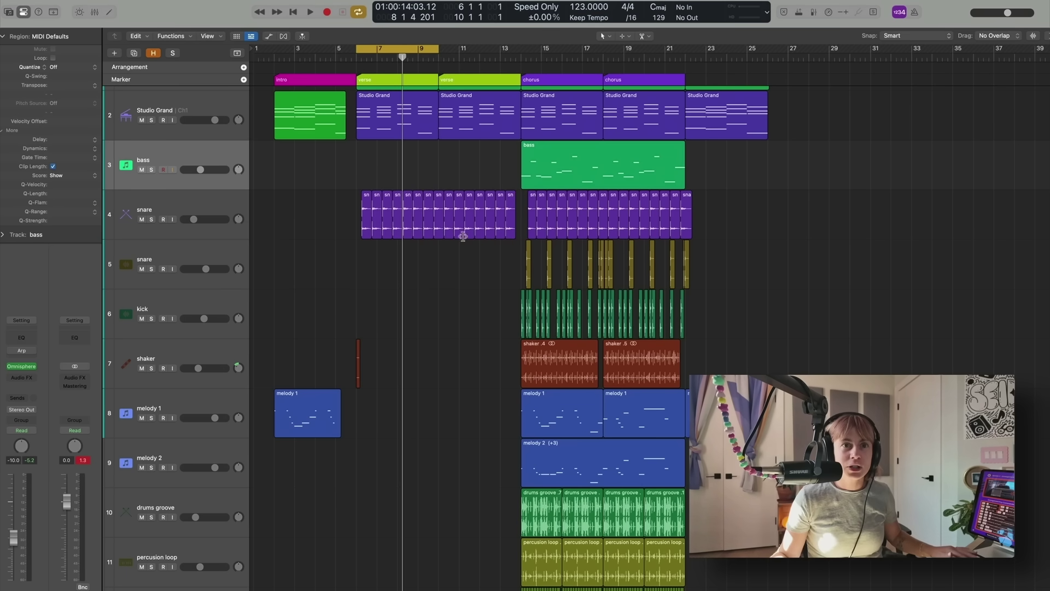
pyautogui.press('super+Right')
pyautogui.press('super+Right')
pyautogui.press('super+Right')
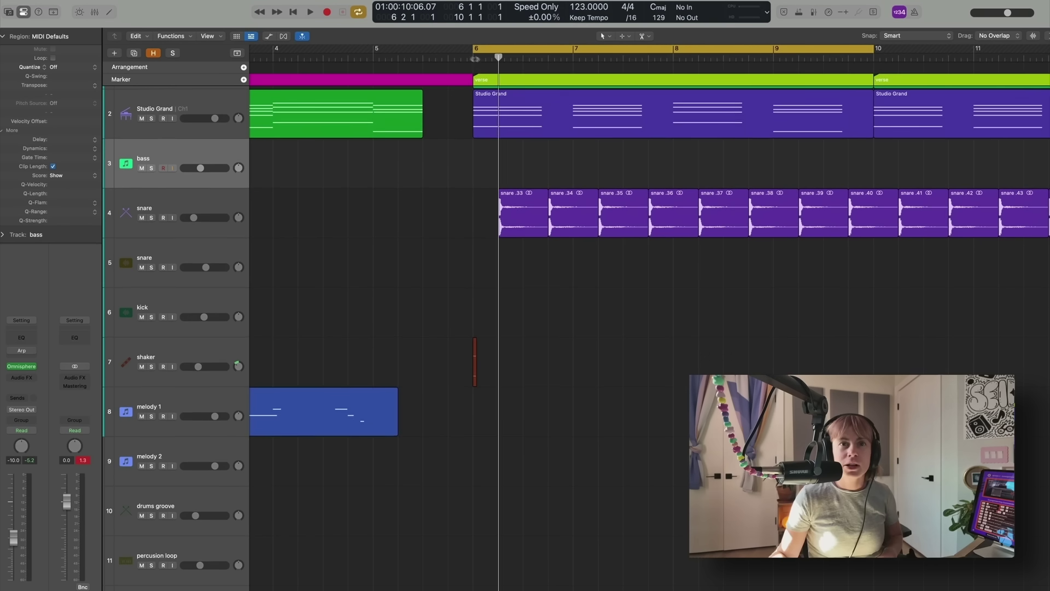
pyautogui.press('space')
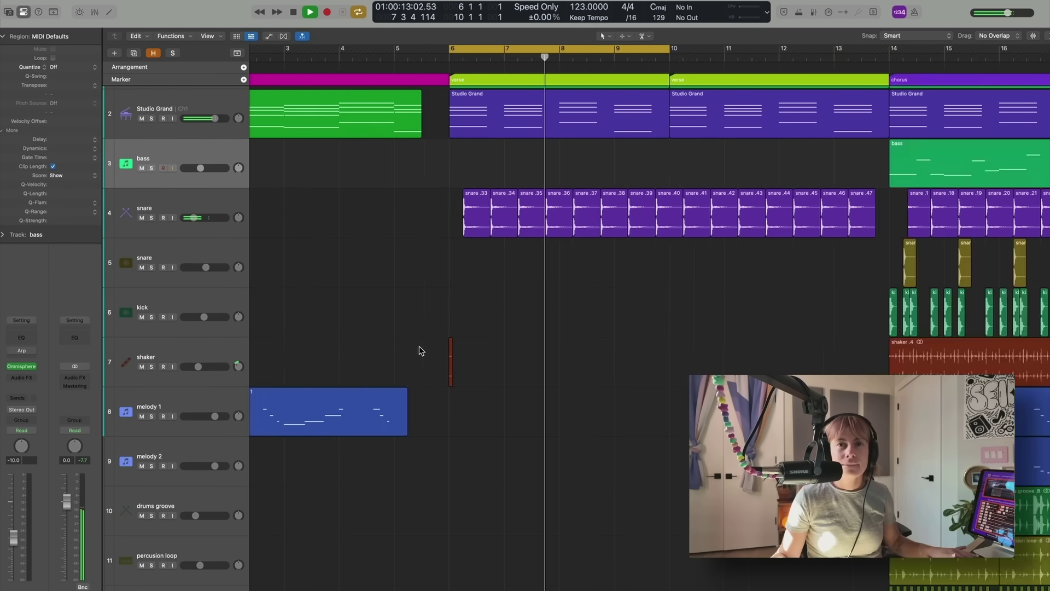
pyautogui.press('super+Left')
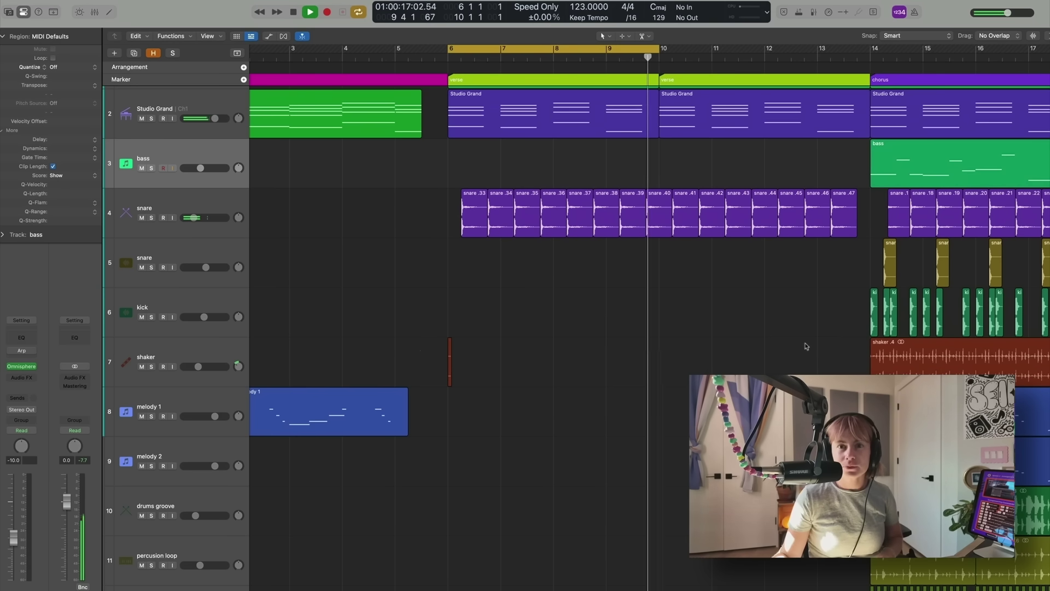
pyautogui.press('space')
# Turn off the cycle, copy six chorus-start snare regions back to bar 10, and play from bar 6
pyautogui.click(541, 47)
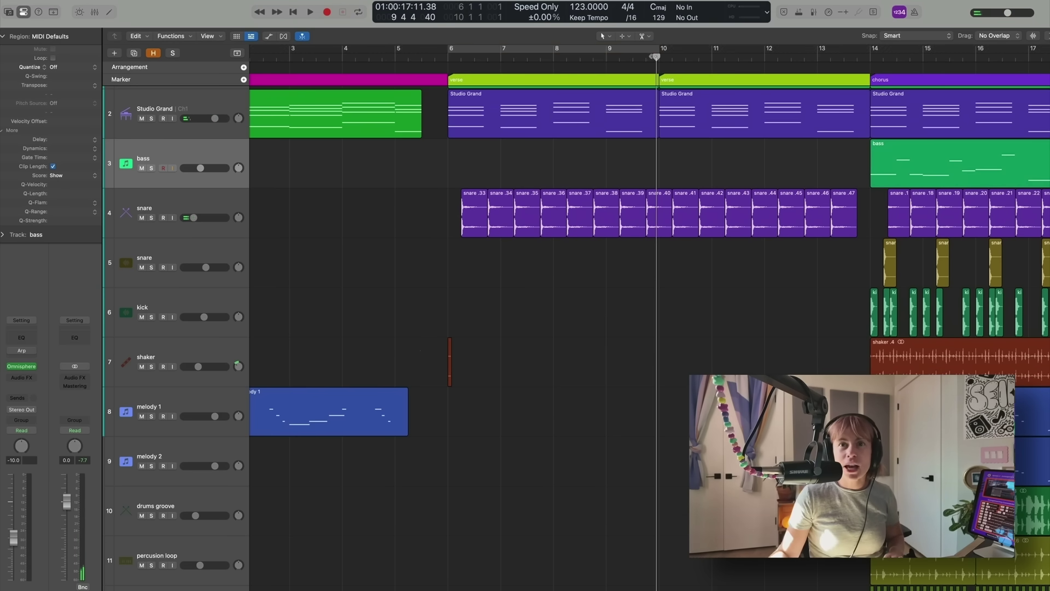
pyautogui.press('super+Left')
pyautogui.scroll(-2, 607, 410)
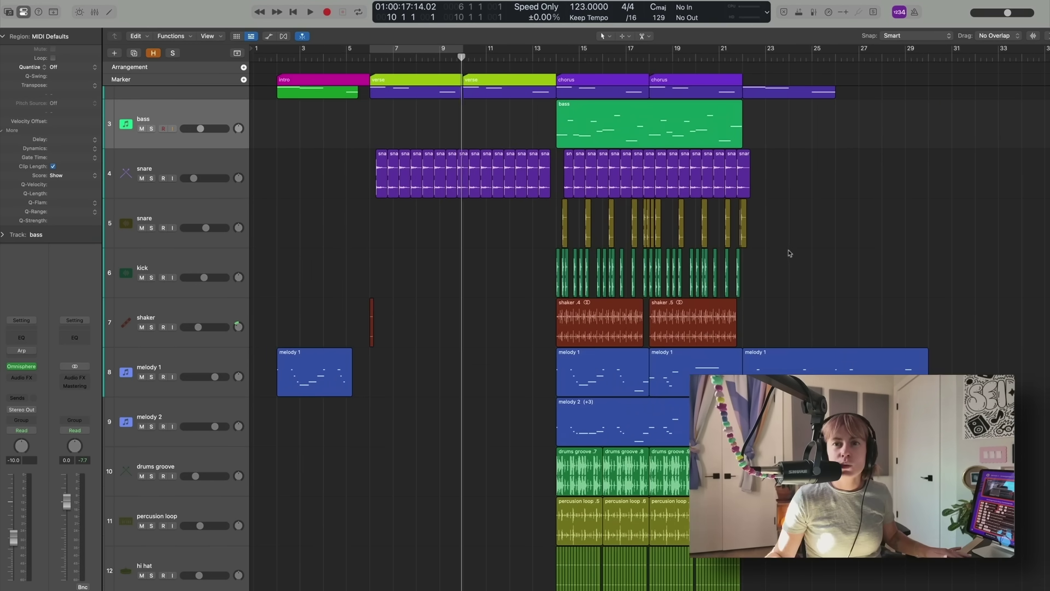
pyautogui.scroll(5, 773, 246)
pyautogui.moveTo(474, 223); pyautogui.dragTo(745, 241)
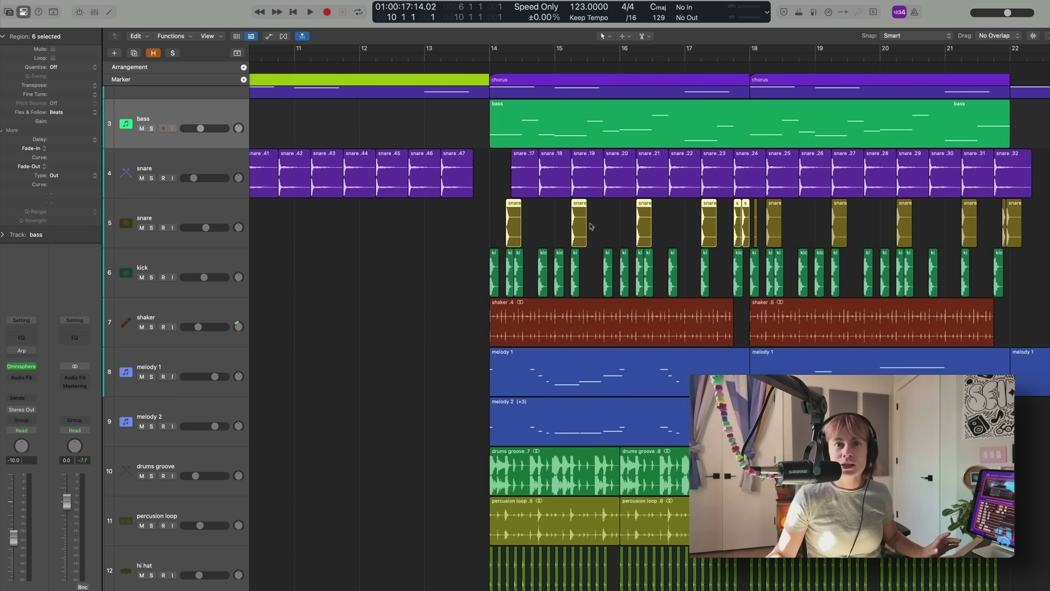
pyautogui.hscroll(-5, 535, 232)
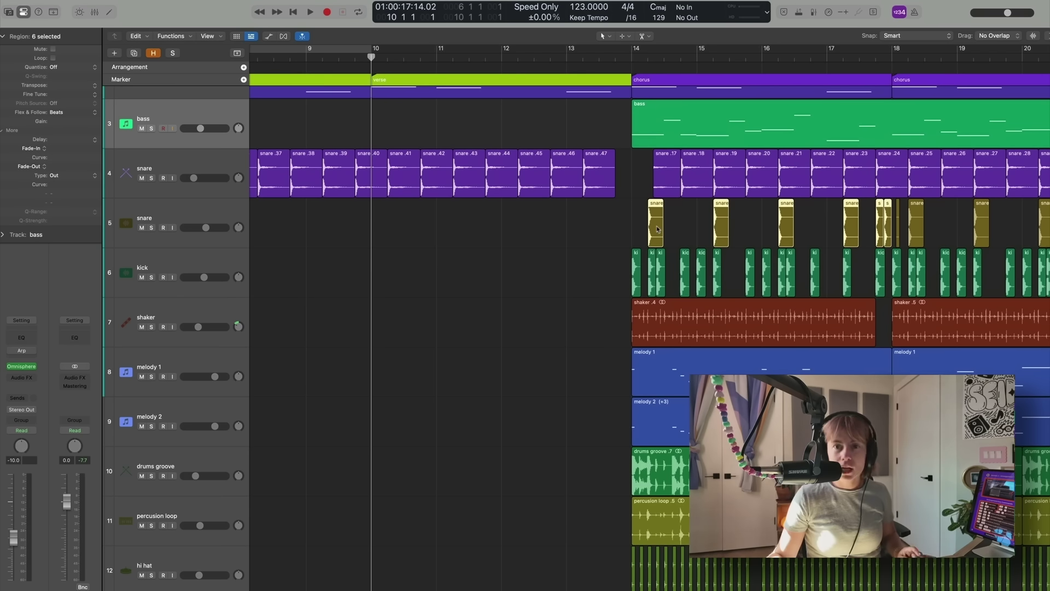
pyautogui.moveTo(658, 228); pyautogui.dragTo(397, 249)
pyautogui.press('super+Left')
pyautogui.press('super+Left')
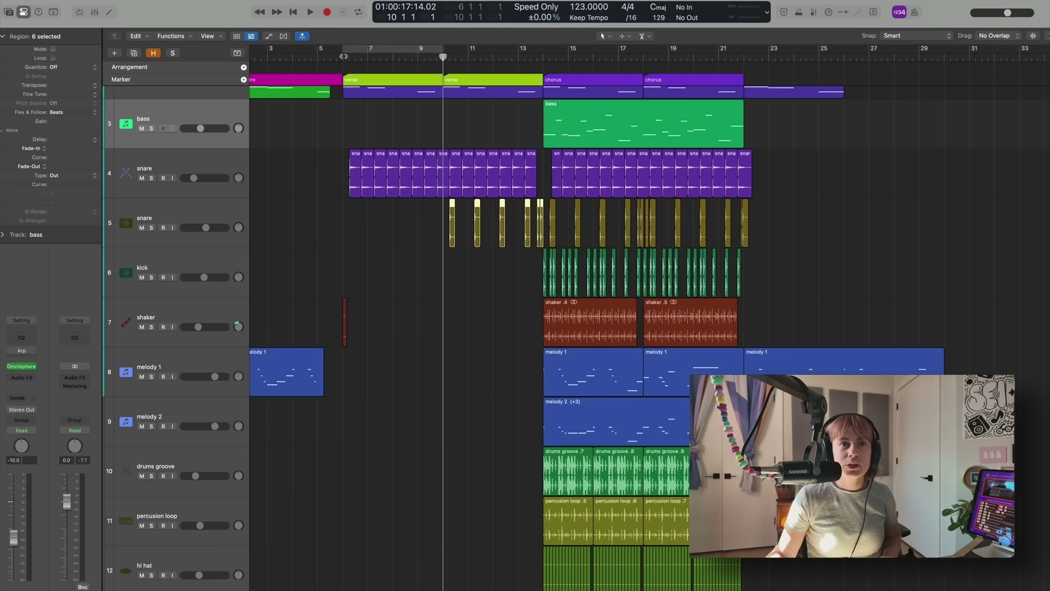
pyautogui.click(342, 57)
pyautogui.press('space')
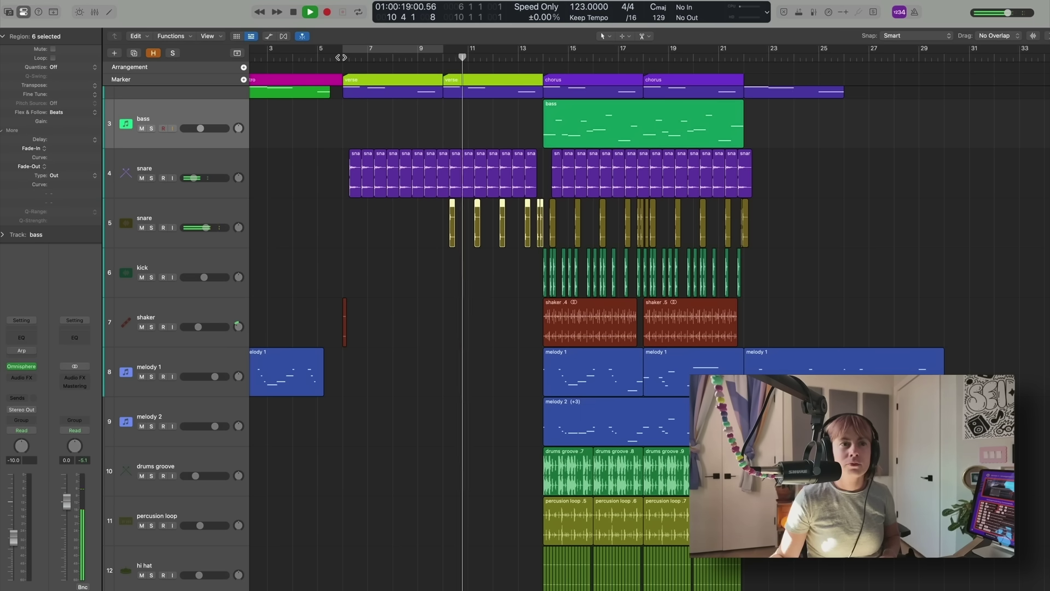
pyautogui.press('space')
# Delete the copied snare regions from the verse and select the shaker .4 region
pyautogui.click(265, 219)
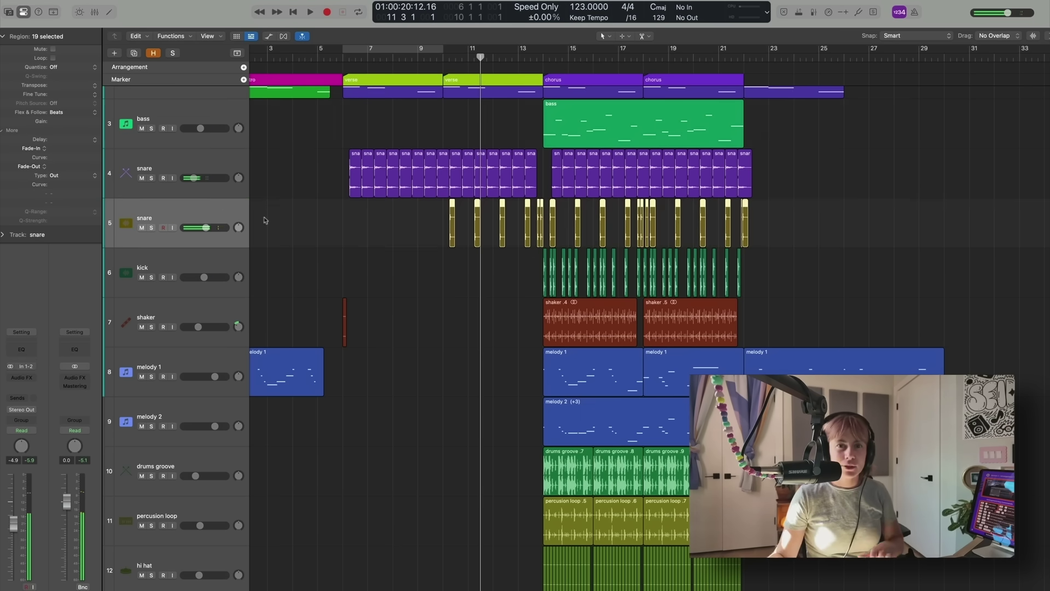
pyautogui.press('Delete')
pyautogui.click(593, 327)
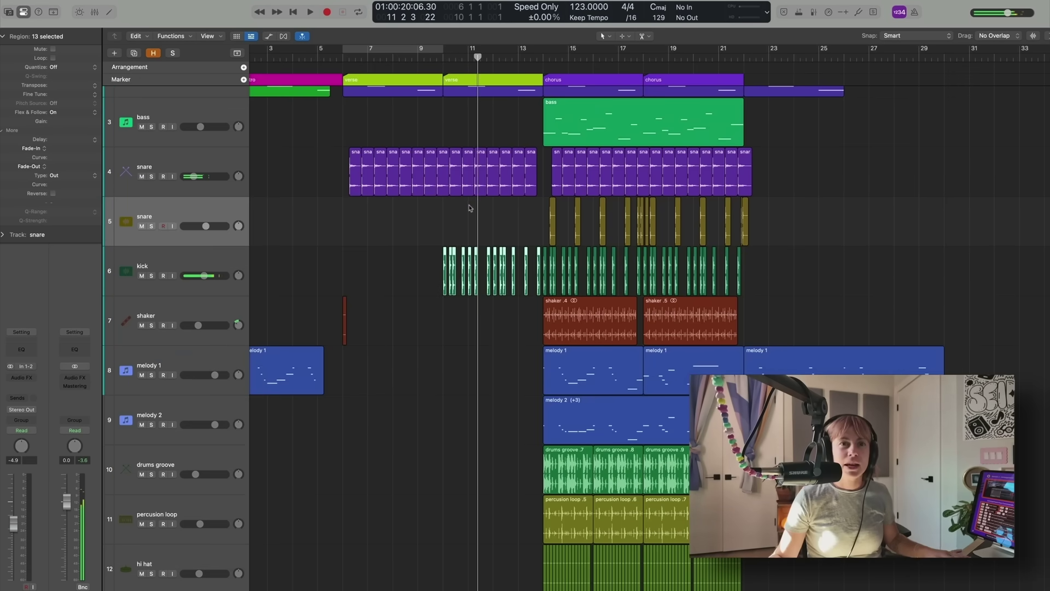
pyautogui.press('super+Left')
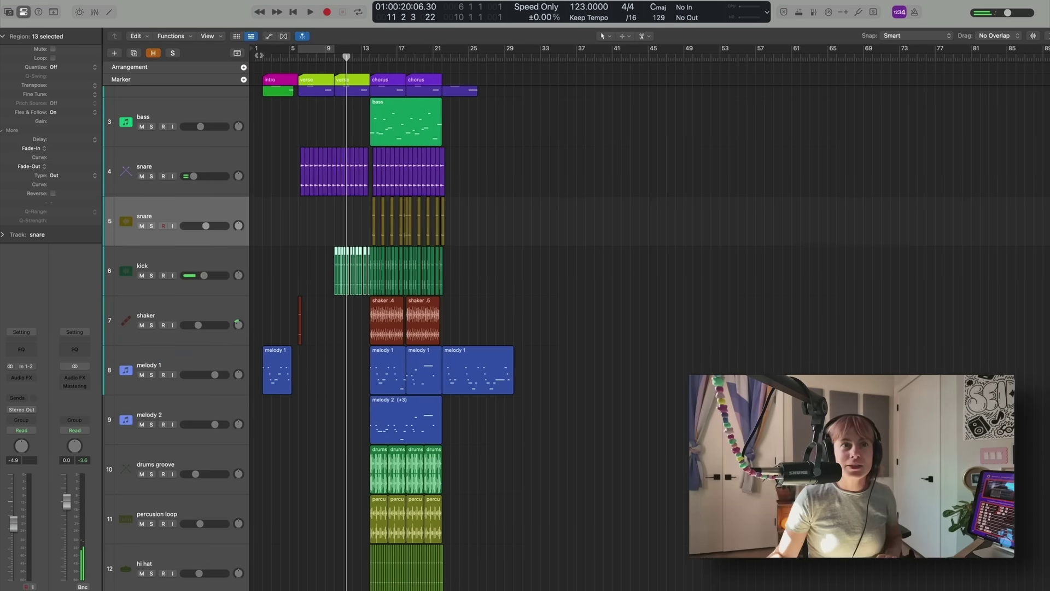
pyautogui.press('space')
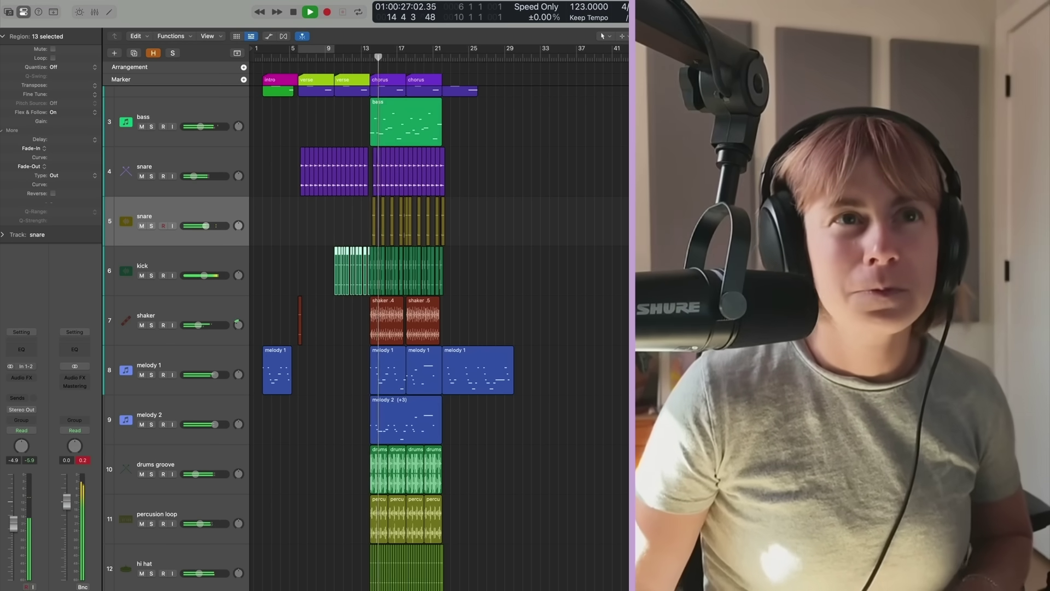
pyautogui.click(292, 12)
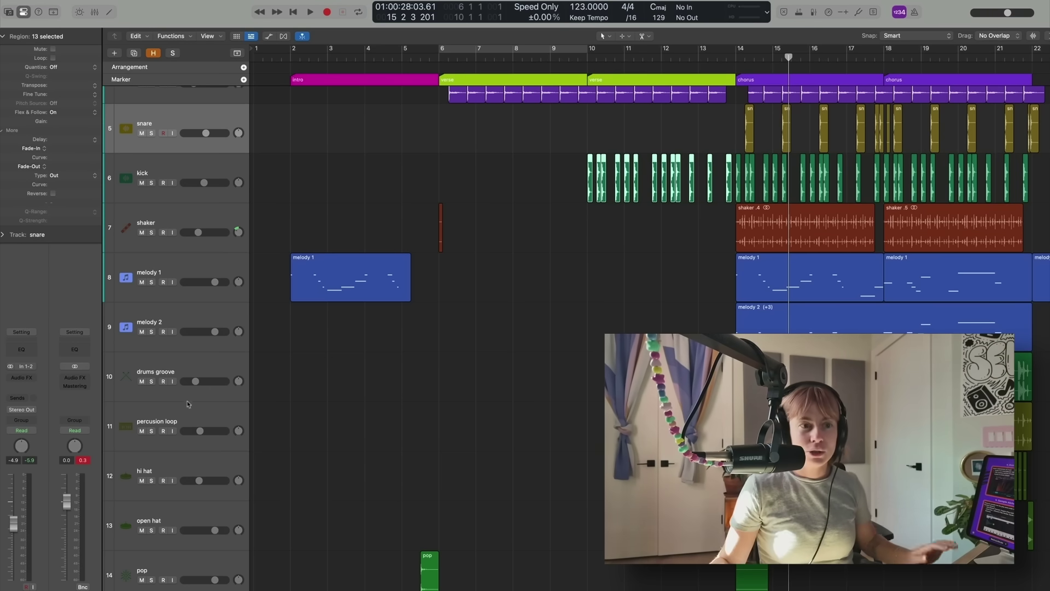
# Solo the drums groove and pull its Channel EQ low-pass cutoff down to about 1230 Hz
pyautogui.click(152, 381)
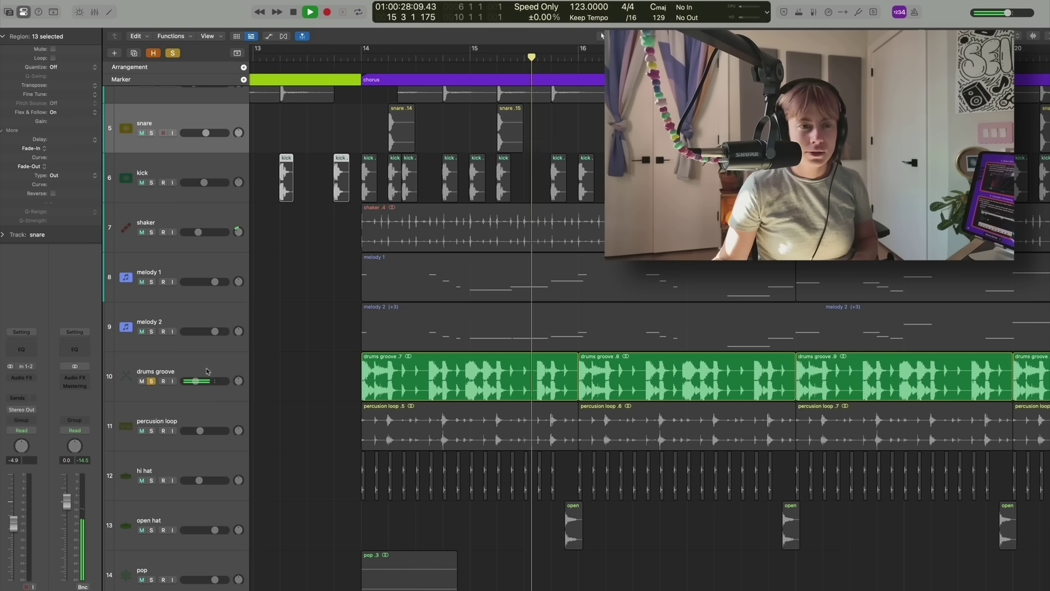
pyautogui.click(164, 391)
pyautogui.press('space')
pyautogui.click(16, 348)
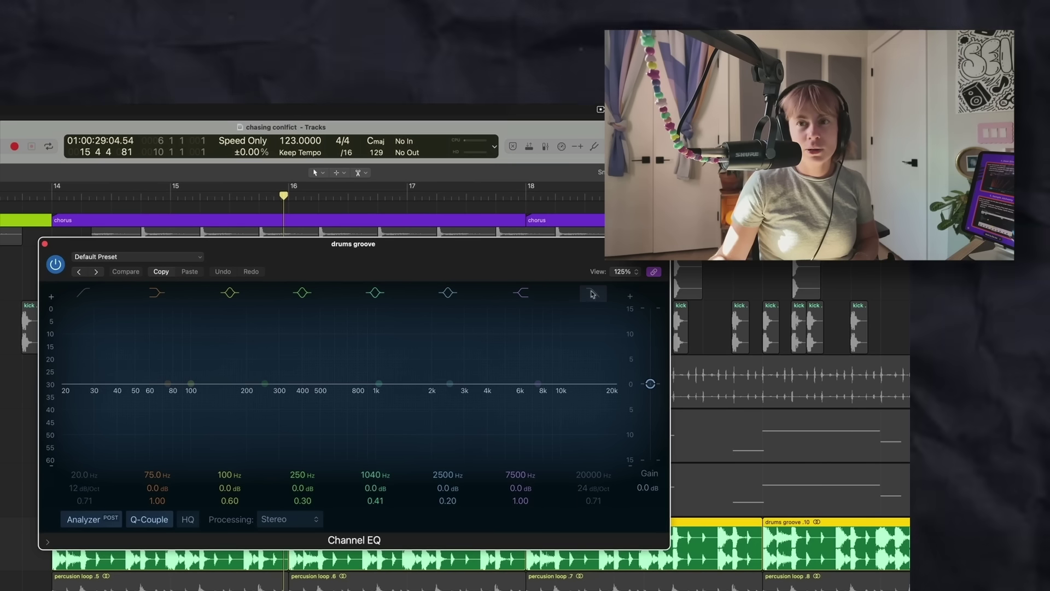
pyautogui.moveTo(617, 399); pyautogui.dragTo(426, 395)
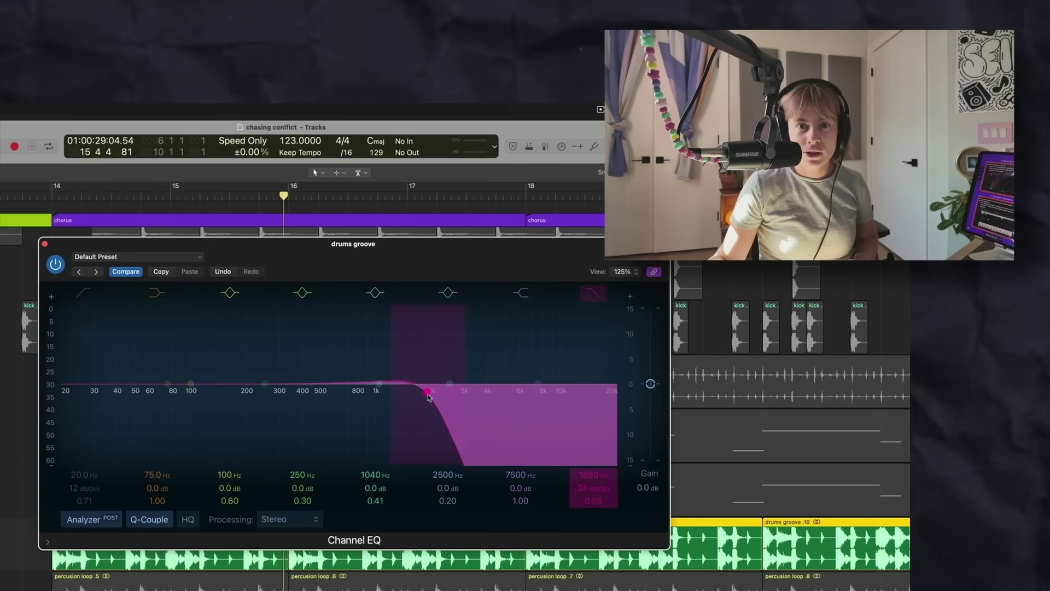
pyautogui.press('space')
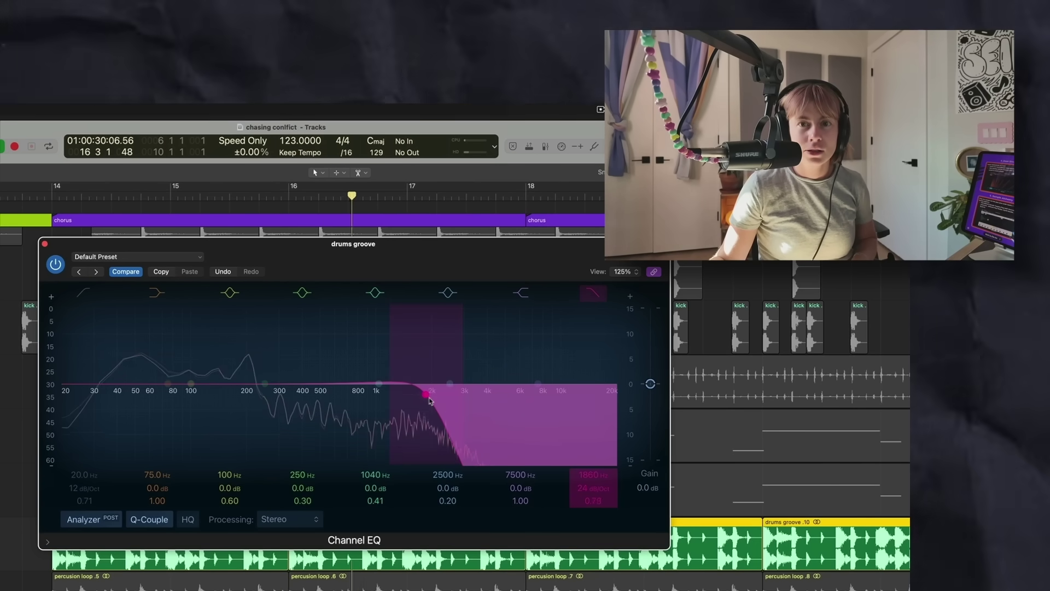
pyautogui.moveTo(429, 401); pyautogui.dragTo(393, 403)
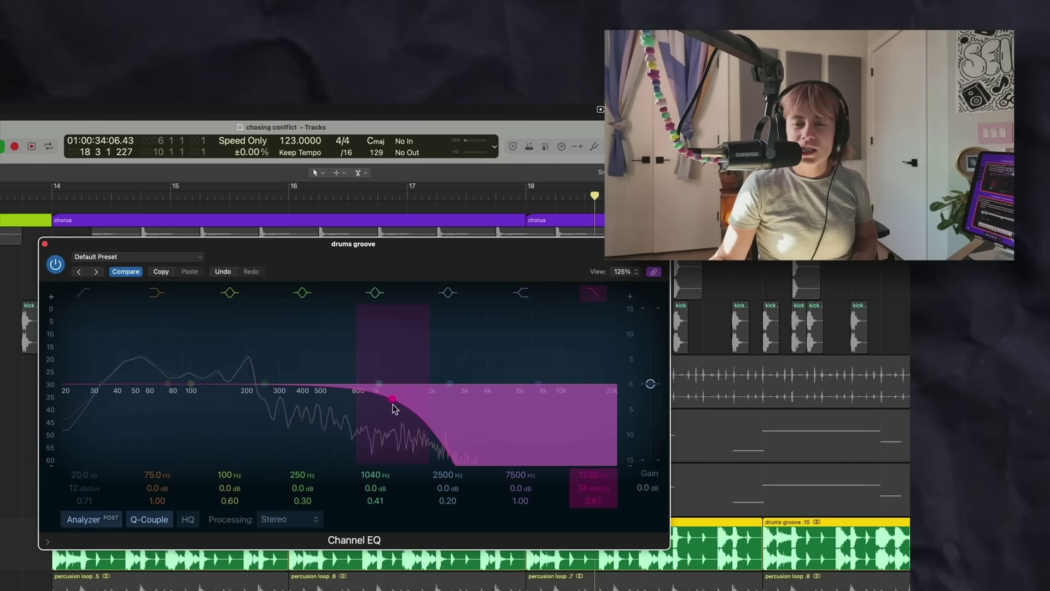
pyautogui.press('space')
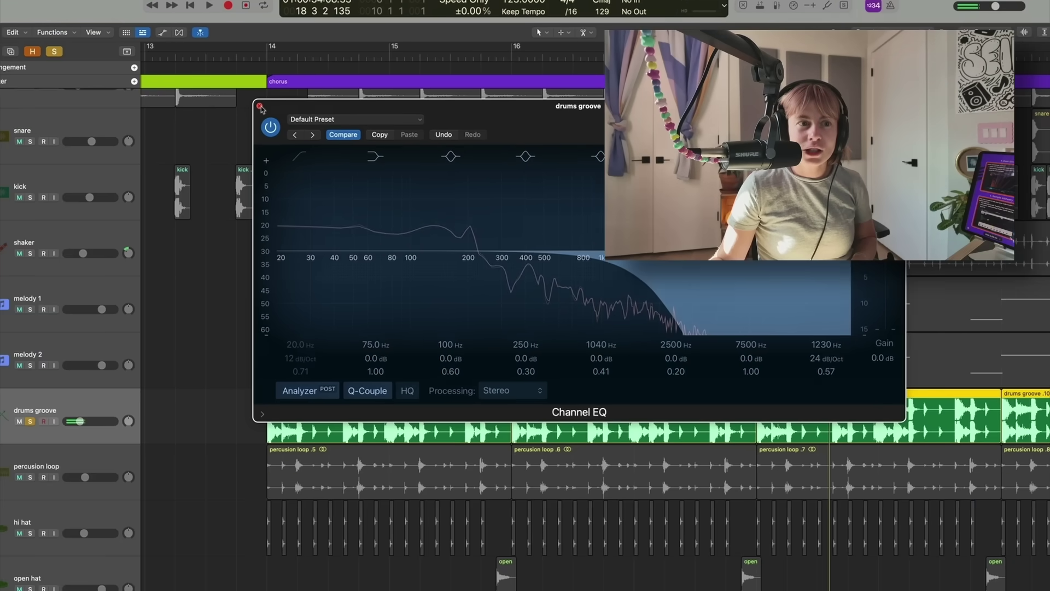
pyautogui.click(159, 171)
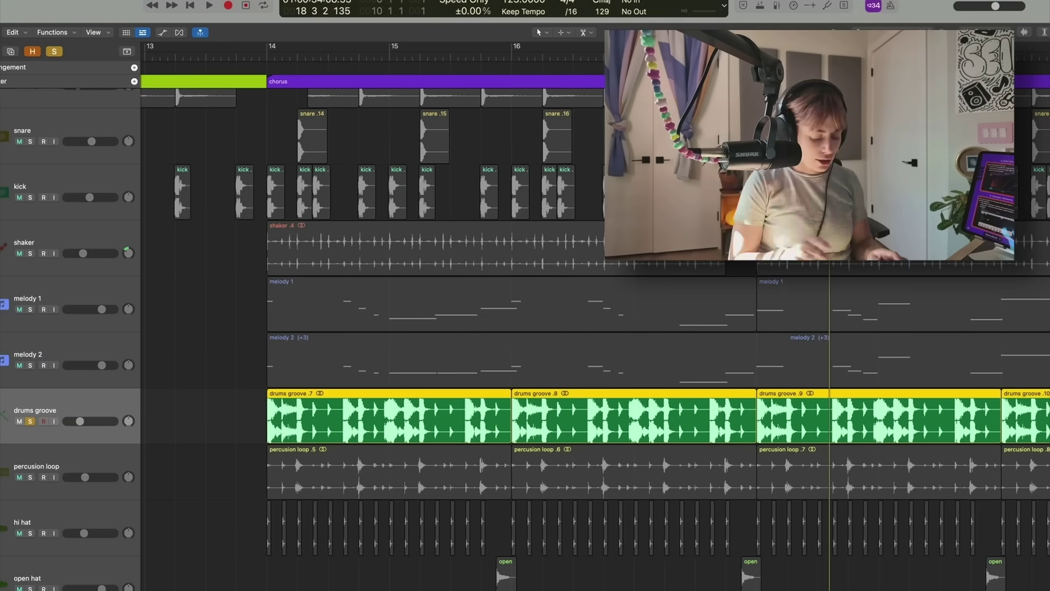
# Insert Beat Breaker on the drums groove and audition the Scratch Back and Gate & Repeat patterns
pyautogui.write('beat')
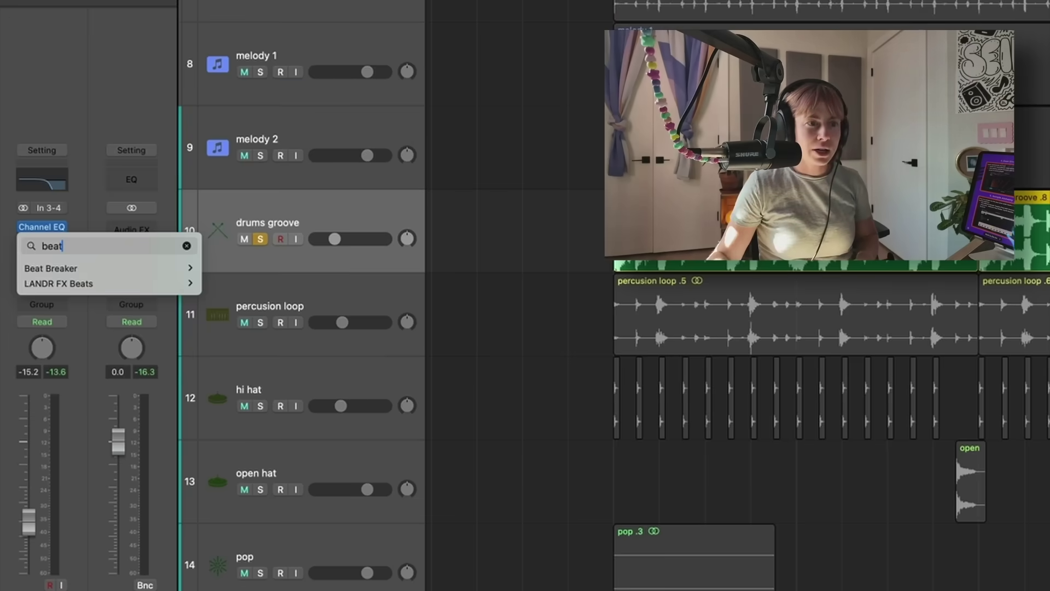
pyautogui.press('Return')
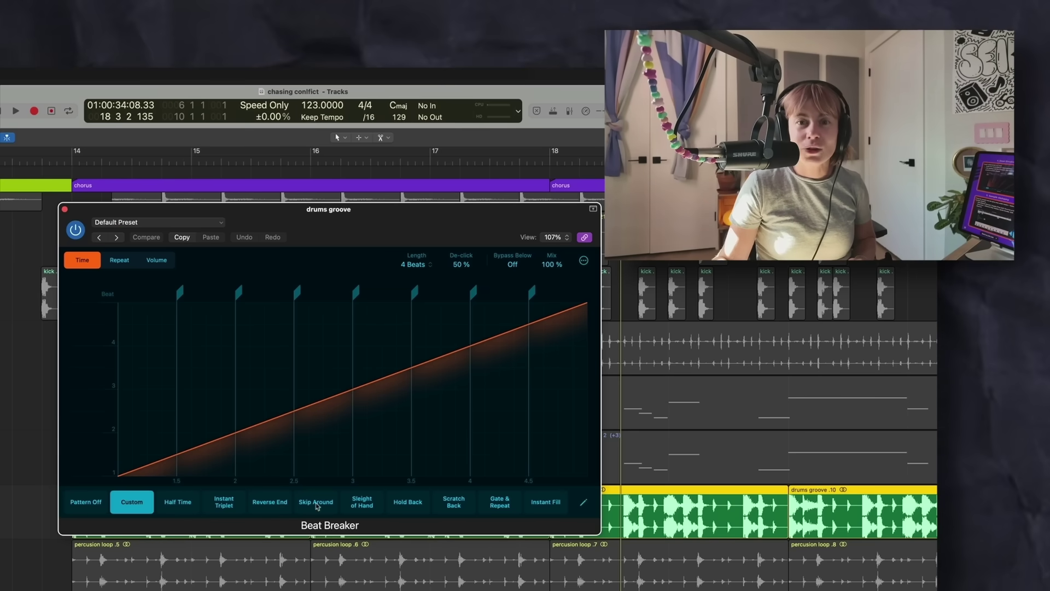
pyautogui.click(461, 507)
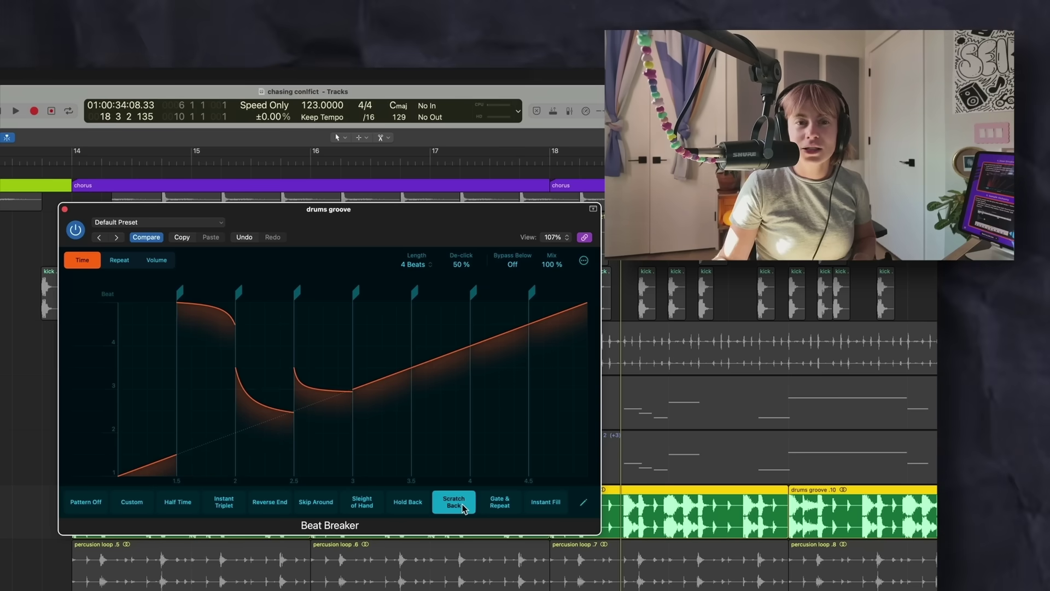
pyautogui.press('space')
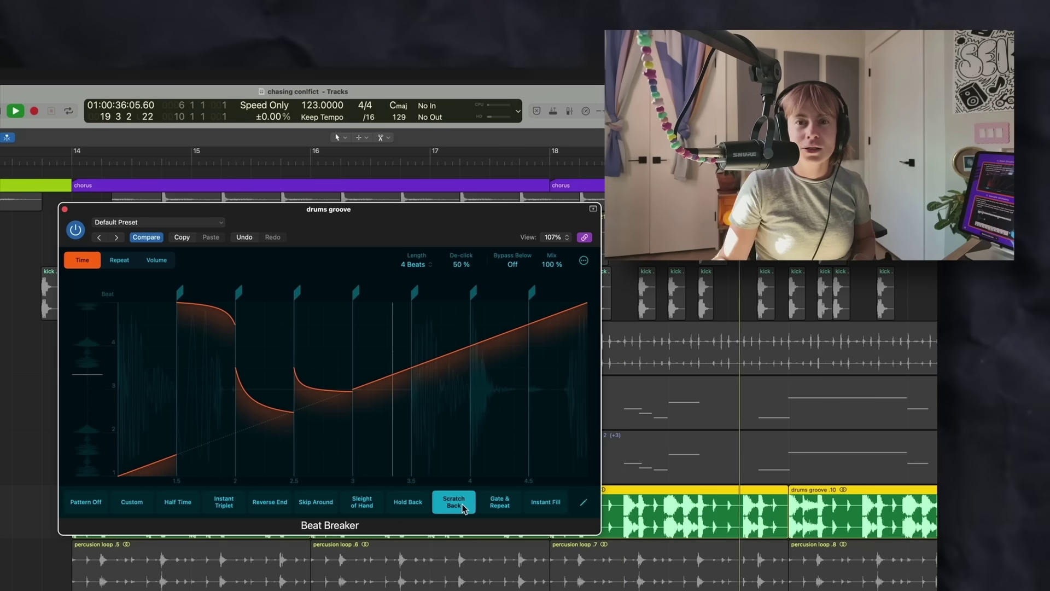
pyautogui.click(500, 503)
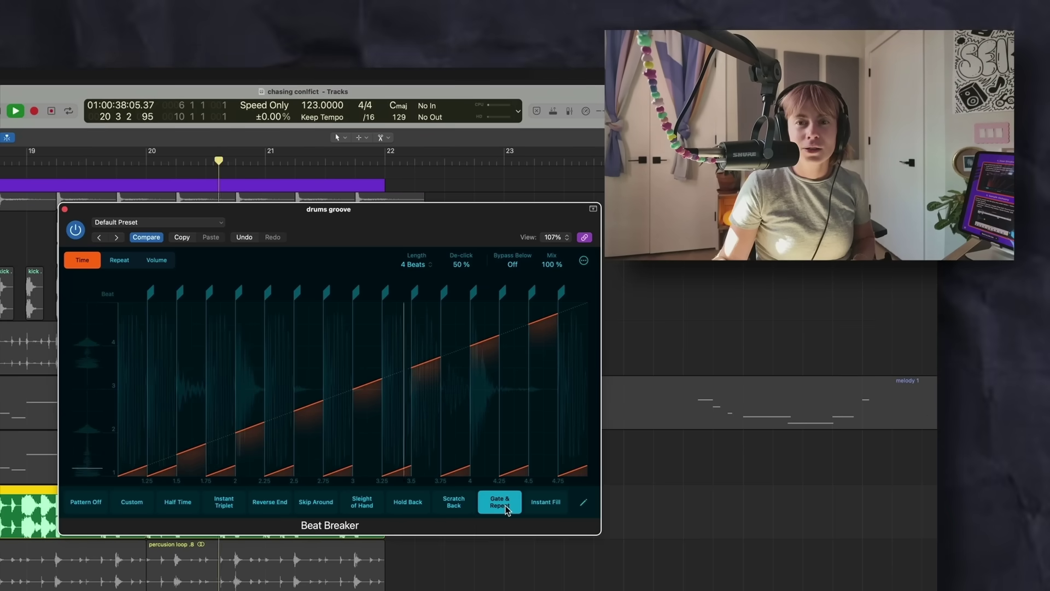
pyautogui.press('space')
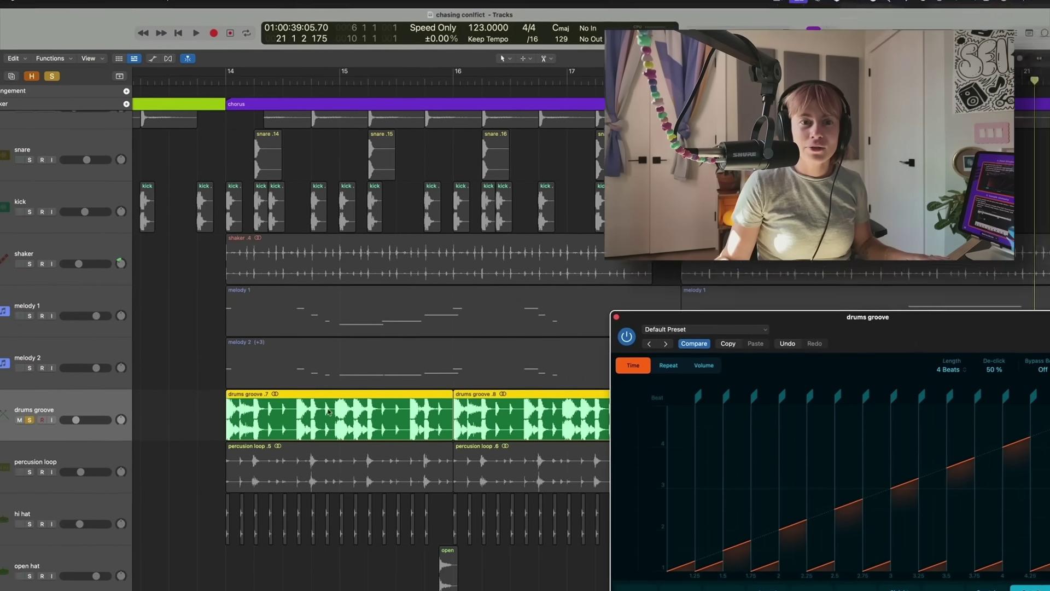
# Loop bars 14–16 around the drums groove .7 region and try Hold Back, Sleight of Hand, then Skip Around
pyautogui.click(232, 383)
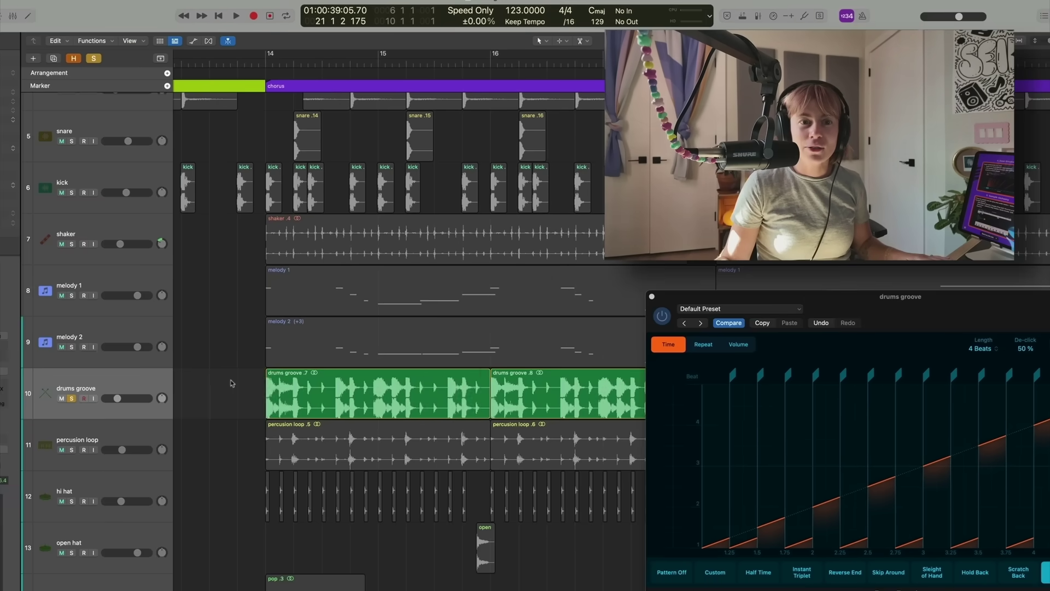
pyautogui.click(301, 392)
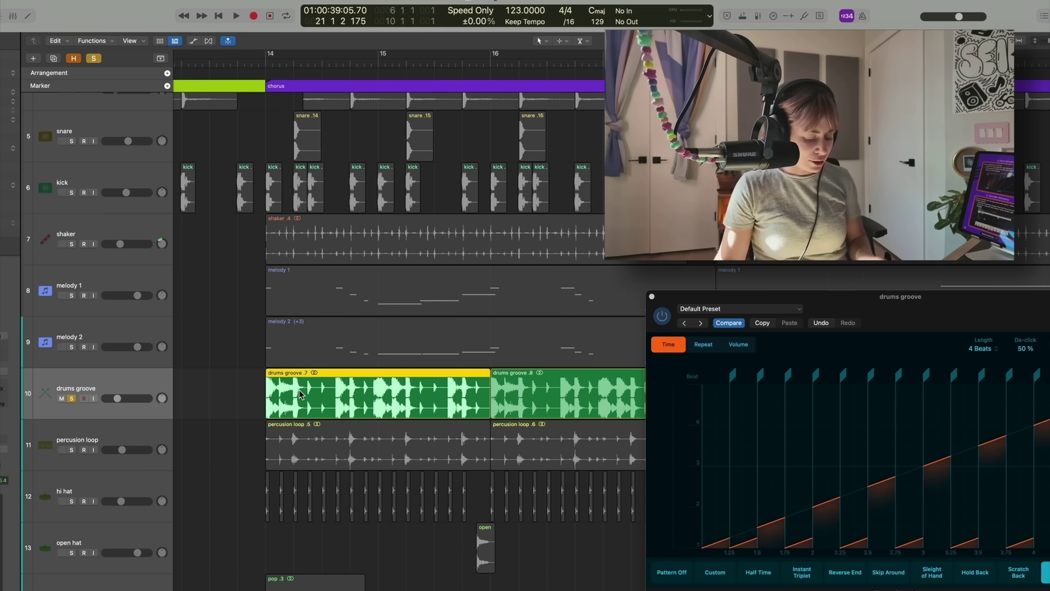
pyautogui.press('u')
pyautogui.press('space')
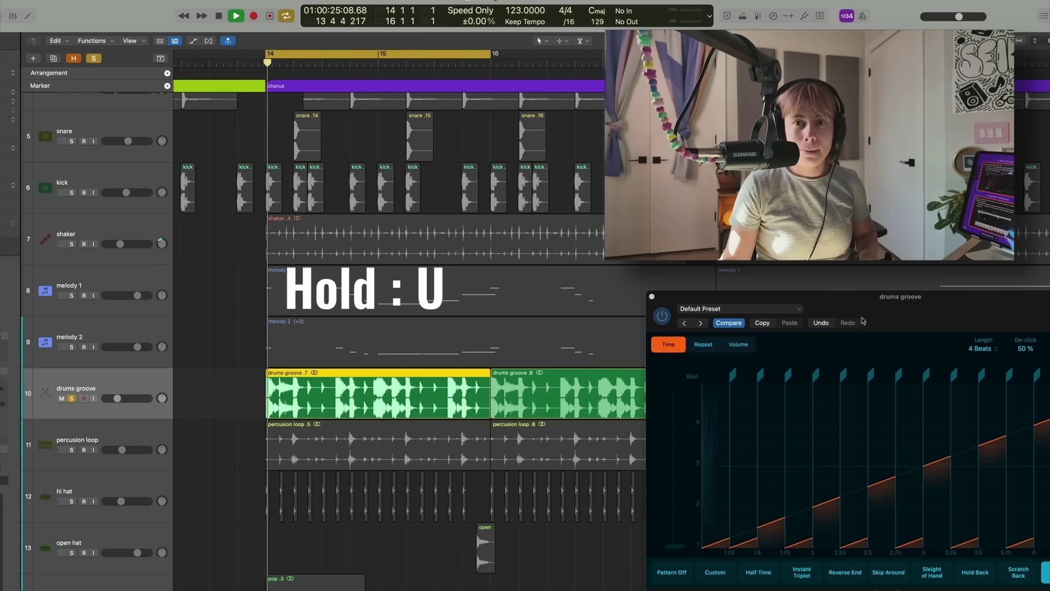
pyautogui.moveTo(911, 298); pyautogui.dragTo(518, 171)
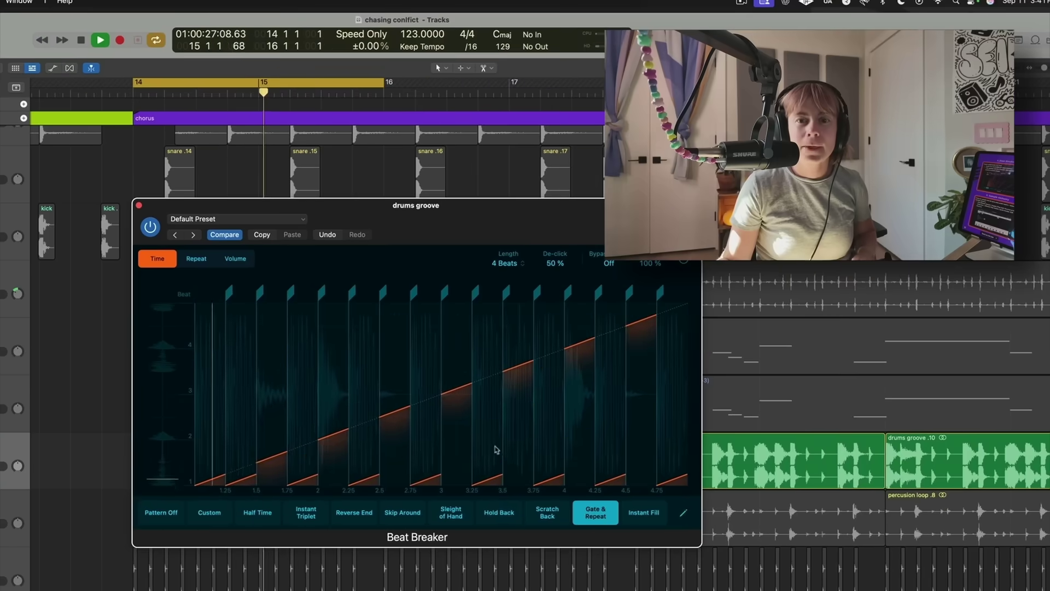
pyautogui.click(503, 518)
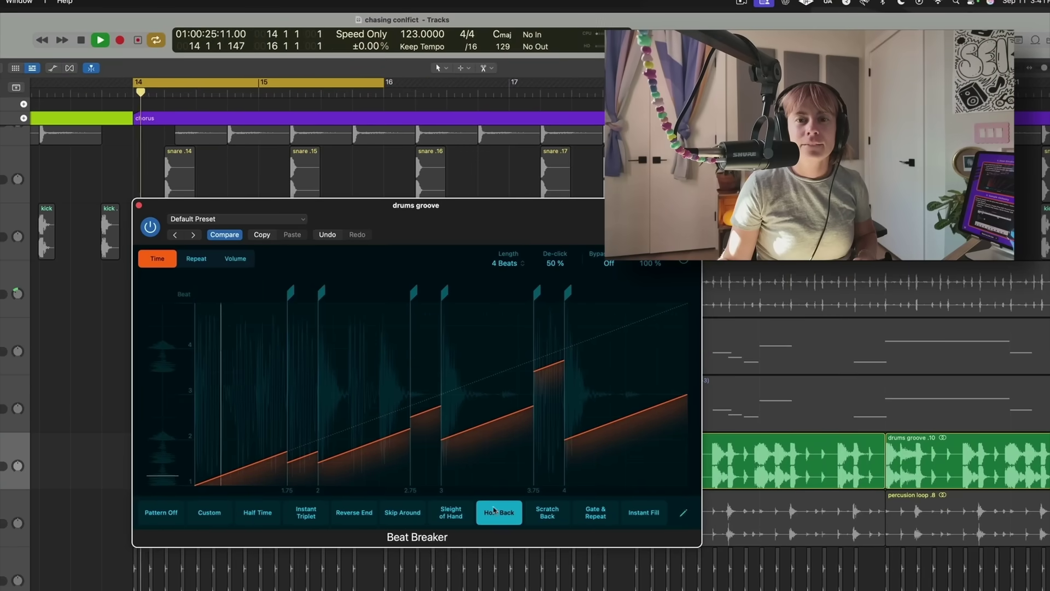
pyautogui.click(468, 513)
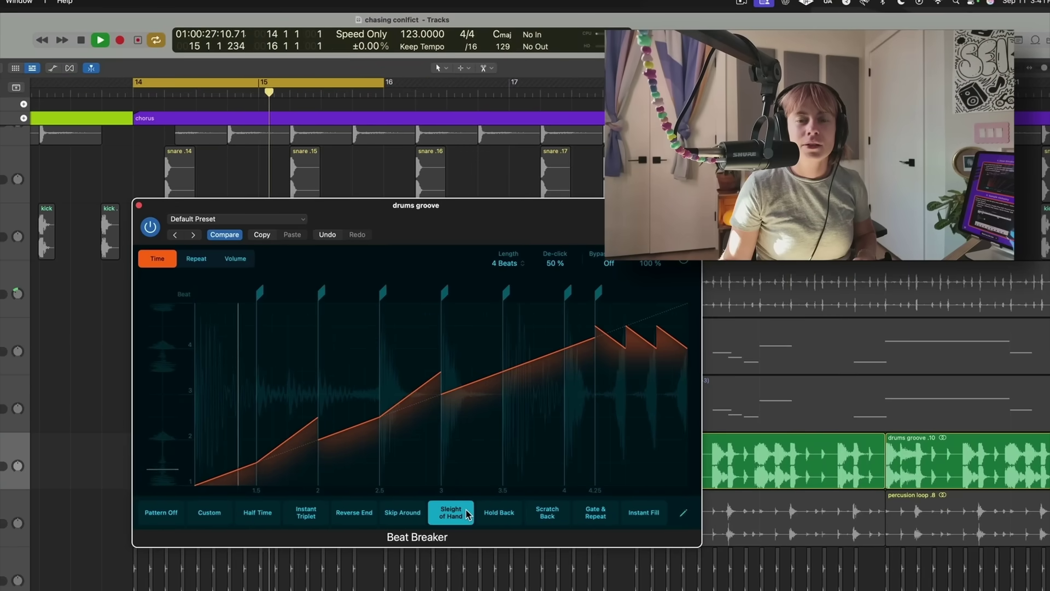
pyautogui.click(403, 513)
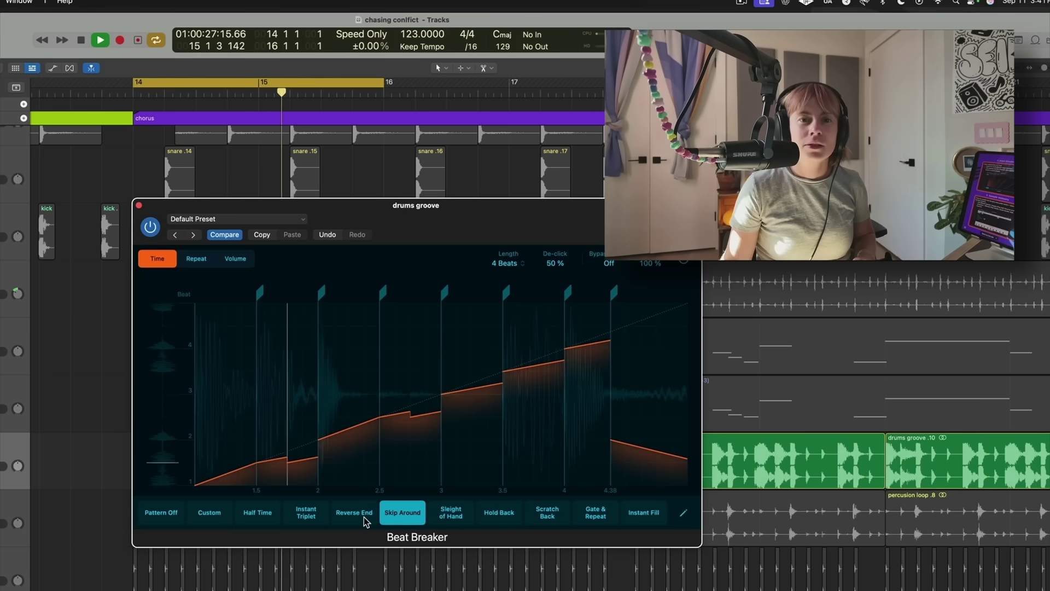
pyautogui.click(139, 207)
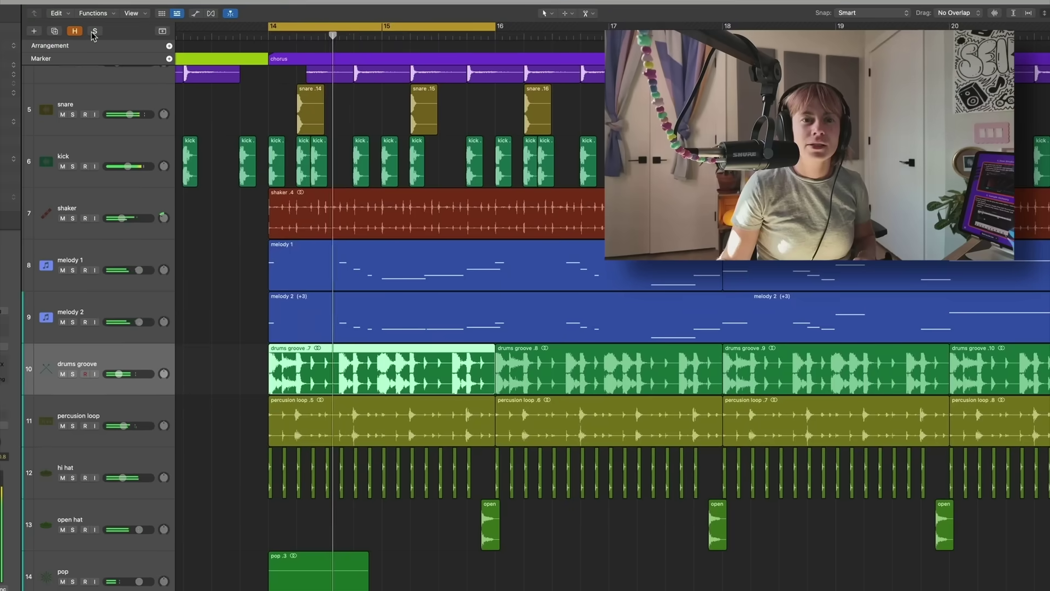
# Nudge the drums groove volume up, stop looping, and raise the EQ low cut to about 76.5 Hz
pyautogui.moveTo(121, 374); pyautogui.dragTo(125, 376)
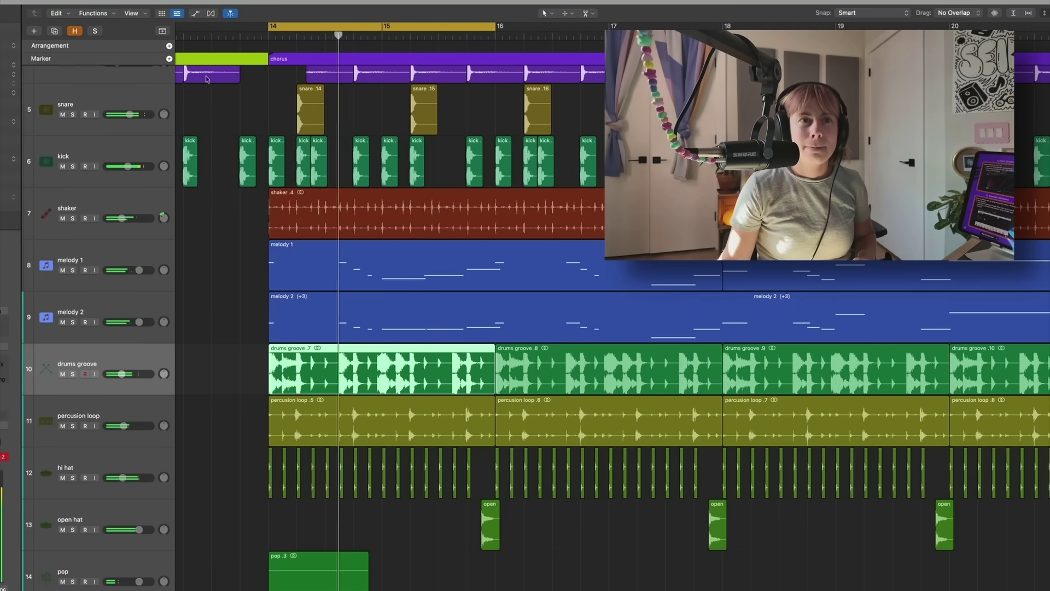
pyautogui.press('c')
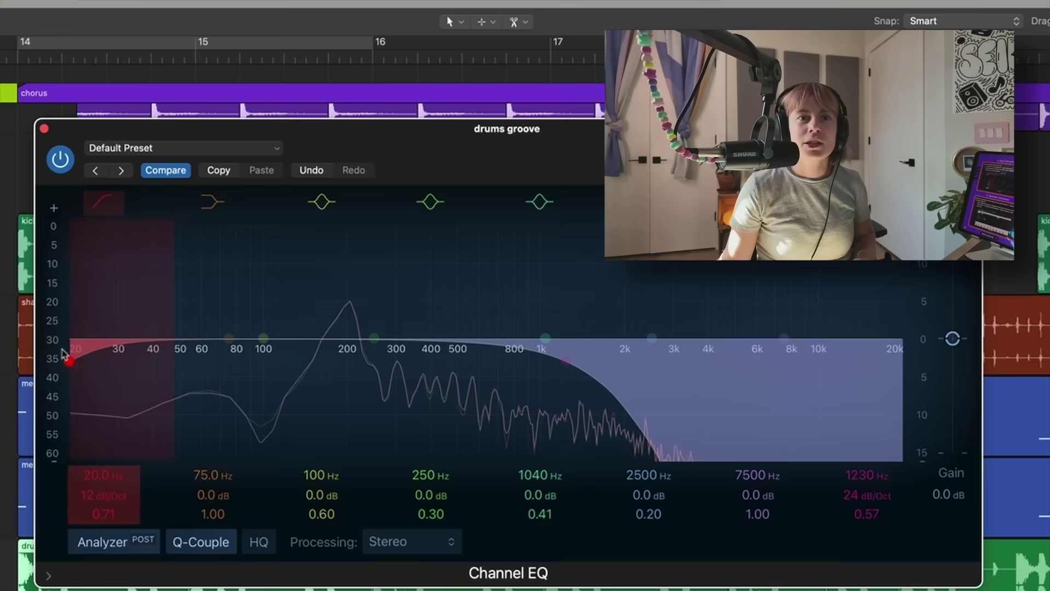
pyautogui.moveTo(65, 356); pyautogui.dragTo(227, 356)
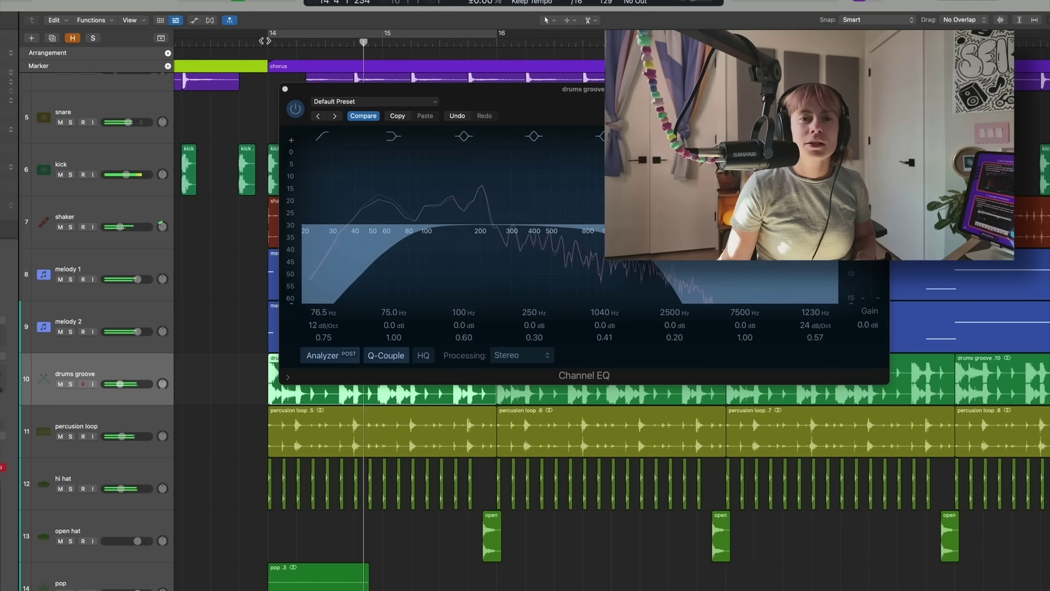
pyautogui.moveTo(120, 384); pyautogui.dragTo(131, 384)
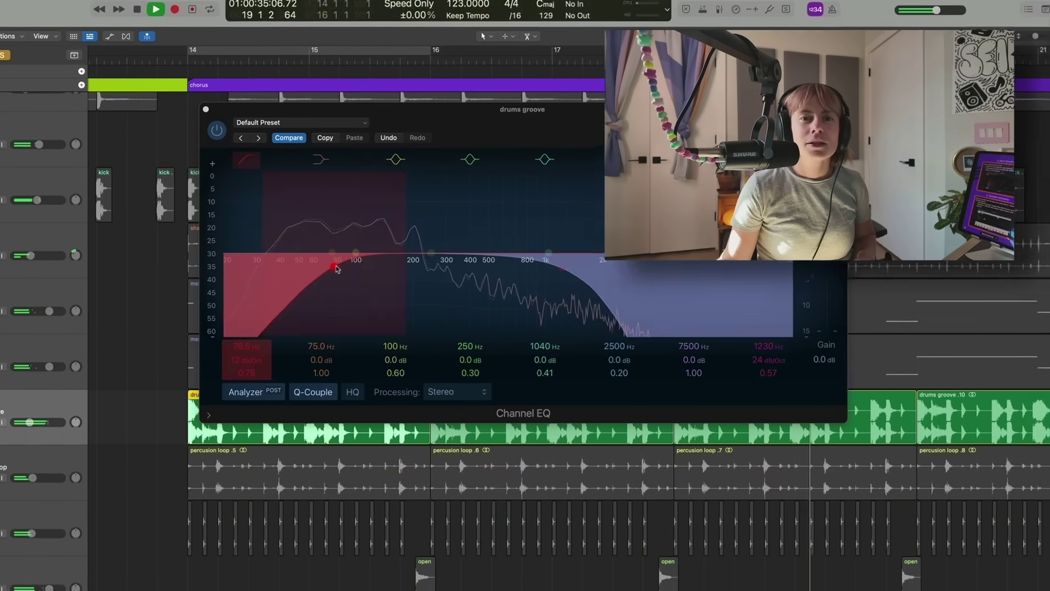
# Raise the low cut to 126 Hz and lower the high cut to 945 Hz with a sharper Q
pyautogui.moveTo(405, 240); pyautogui.dragTo(436, 240)
pyautogui.moveTo(289, 303); pyautogui.dragTo(296, 301)
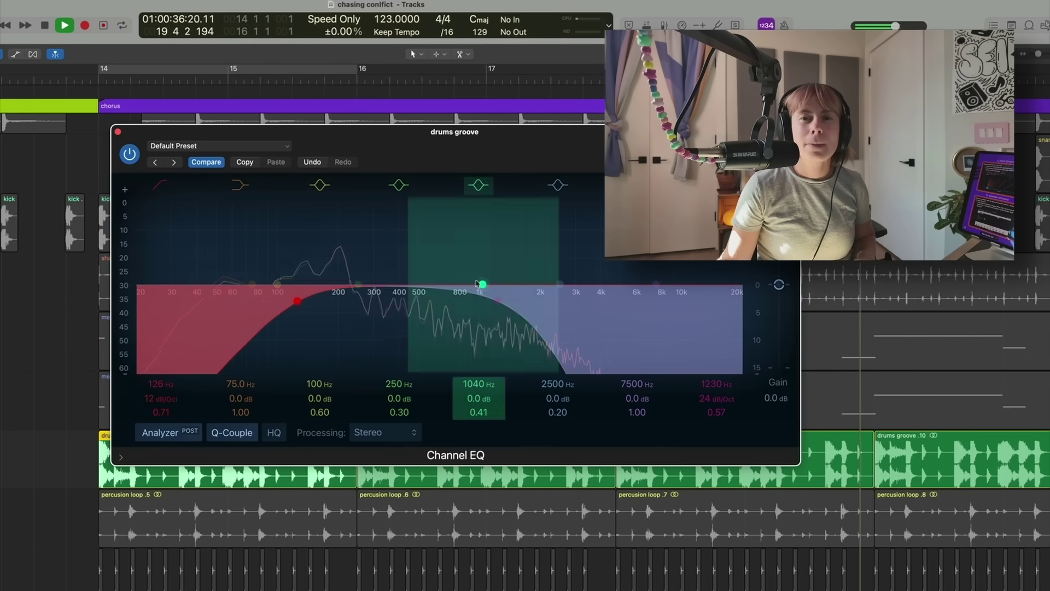
pyautogui.moveTo(505, 301); pyautogui.dragTo(512, 304)
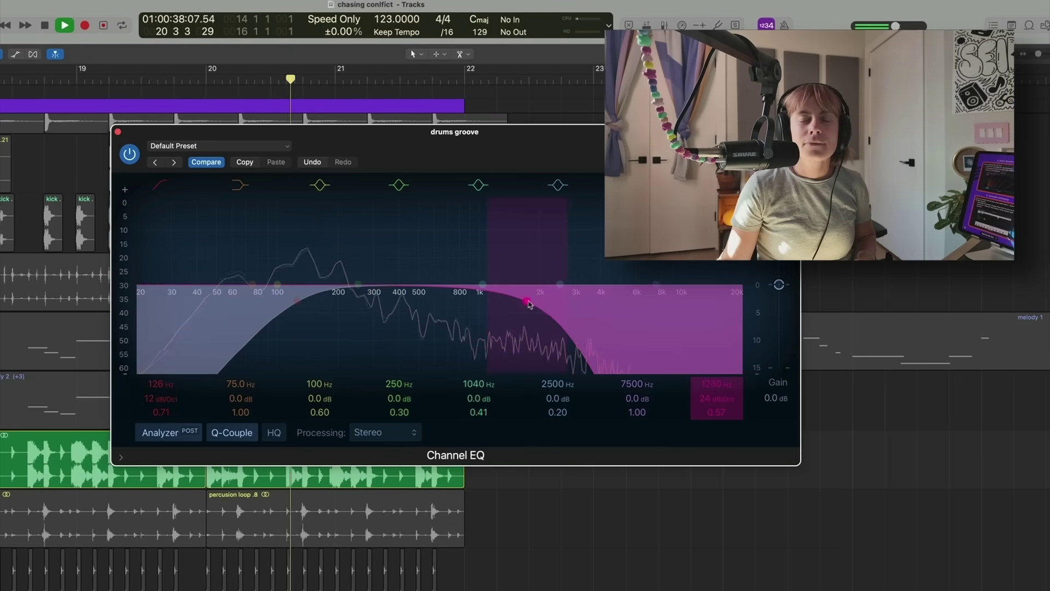
pyautogui.moveTo(509, 302); pyautogui.dragTo(474, 271)
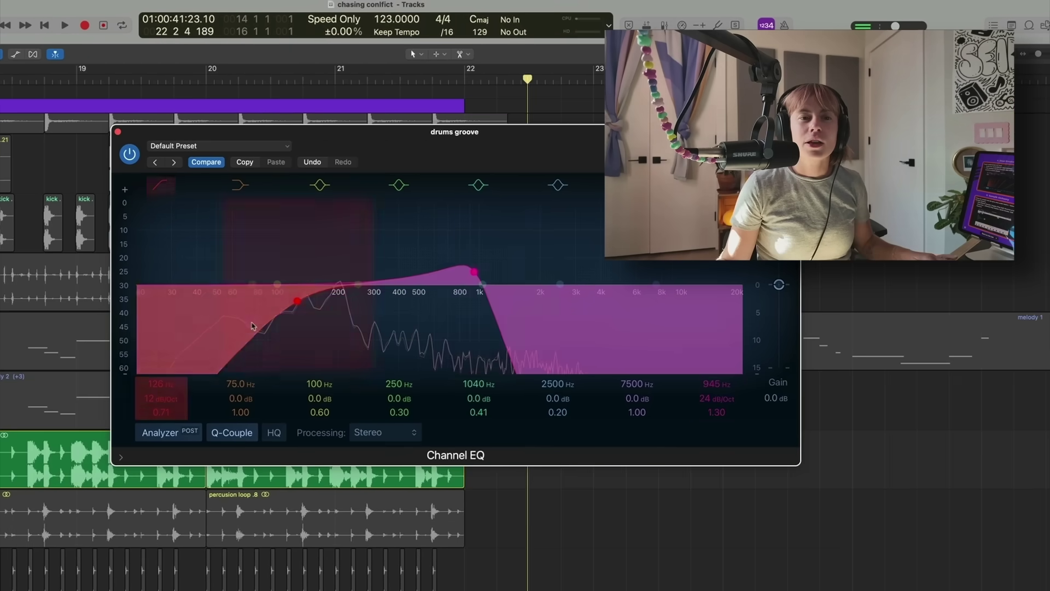
pyautogui.press('space')
pyautogui.click(117, 131)
pyautogui.hscroll(-10, 22, 473)
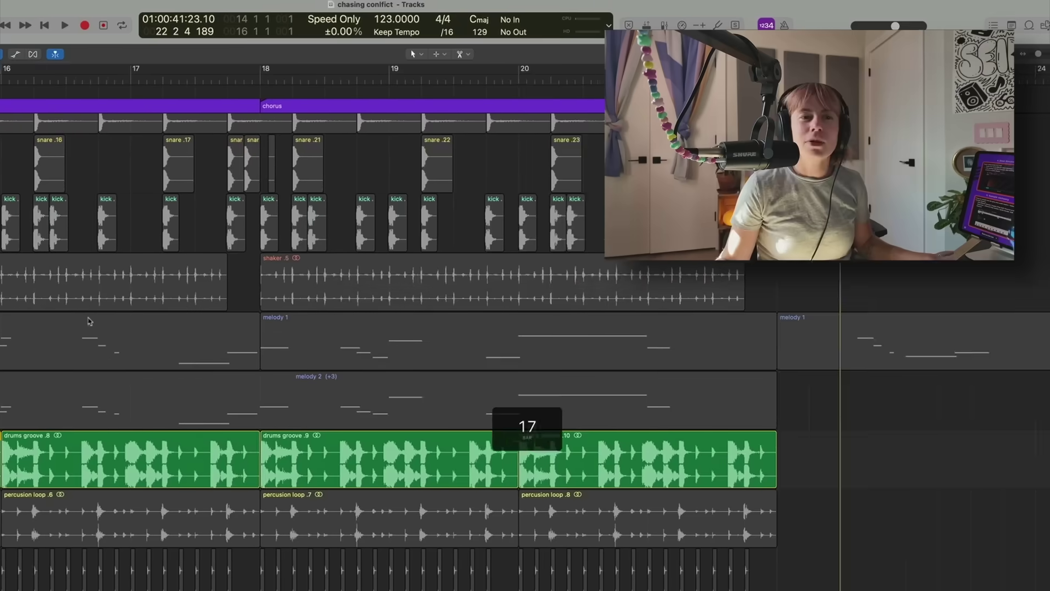
# Loop bars 14–16 on the drums groove and solo percussion, hi hat, open hat, shaker, kick and snare
pyautogui.click(22, 473)
pyautogui.hscroll(-1, 19, 473)
pyautogui.press('super+u')
pyautogui.press('space')
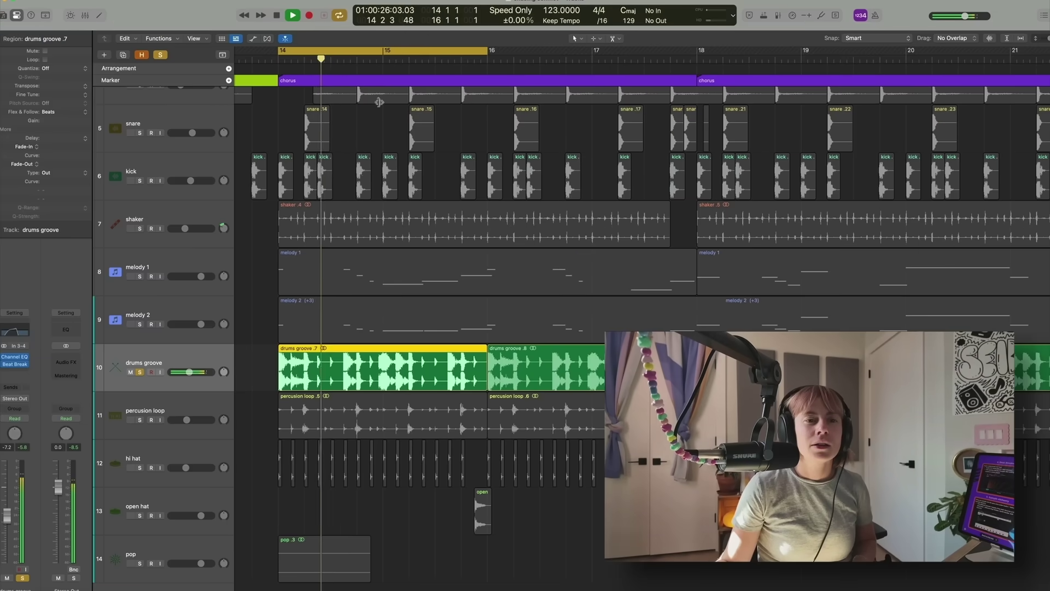
pyautogui.click(139, 419)
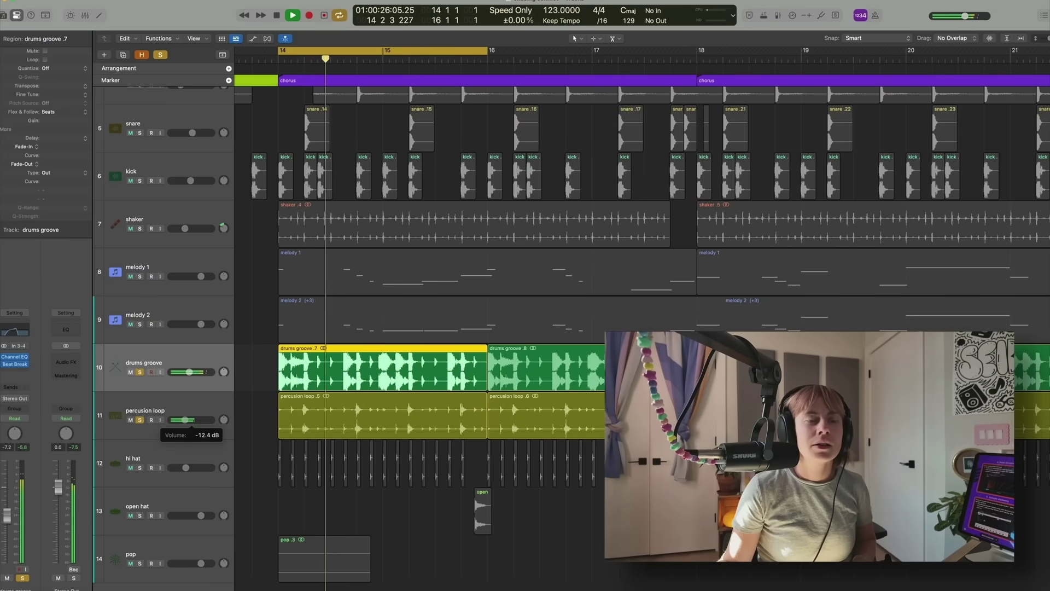
pyautogui.click(140, 468)
pyautogui.click(140, 515)
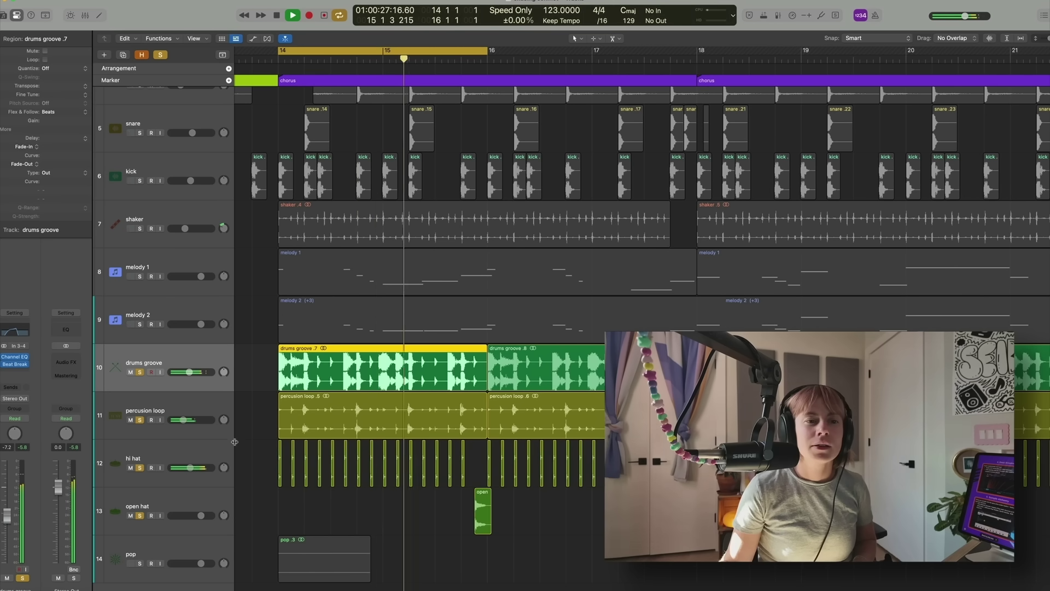
pyautogui.click(140, 229)
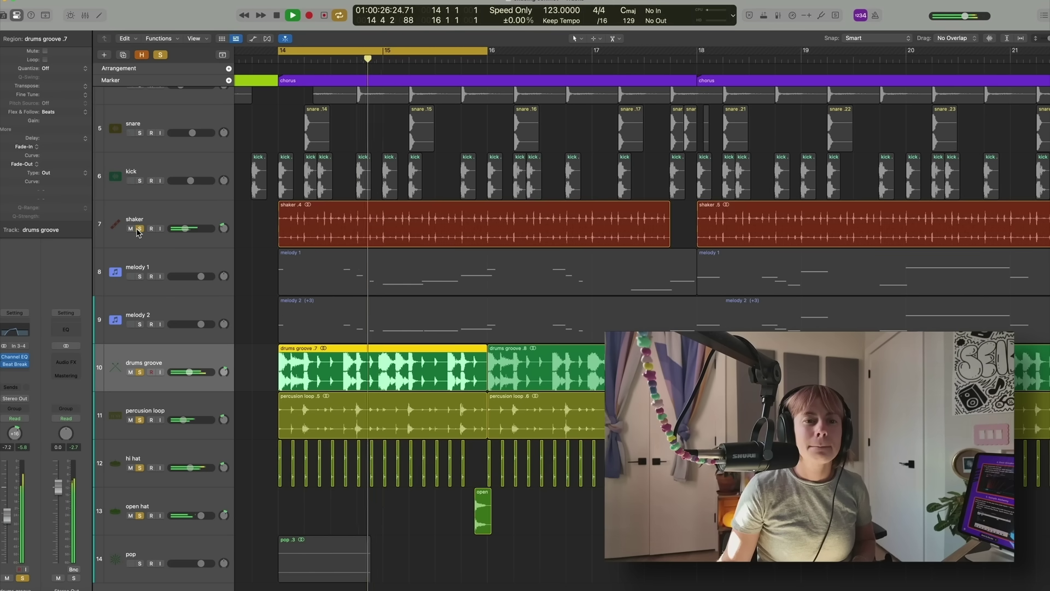
pyautogui.click(139, 180)
pyautogui.click(140, 133)
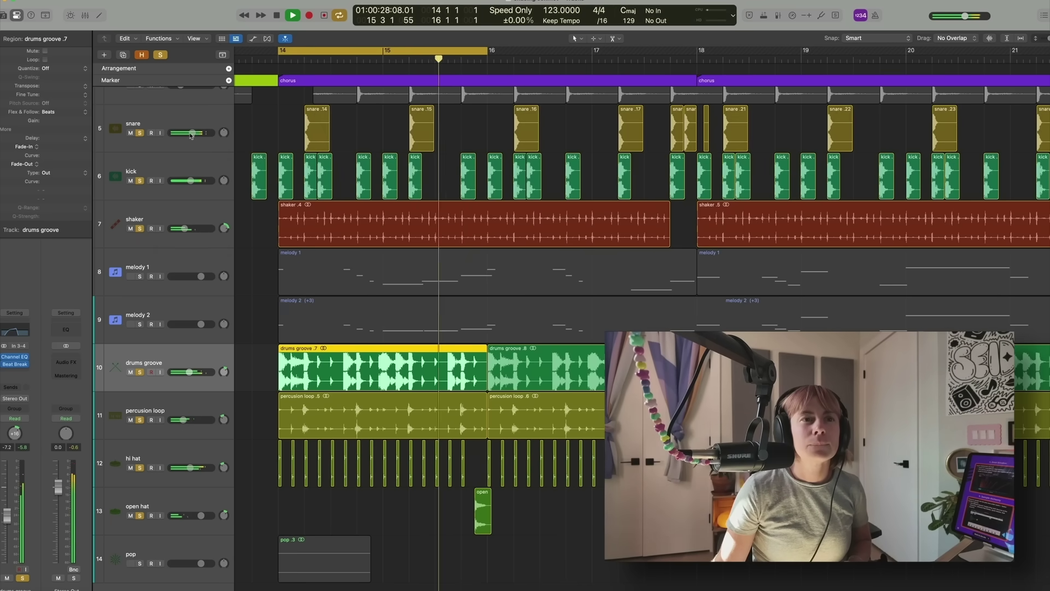
# Clear all track solos and play bars 14–16 again
pyautogui.press('space')
pyautogui.scroll(1, 186, 99)
pyautogui.click(162, 55)
pyautogui.press('space')
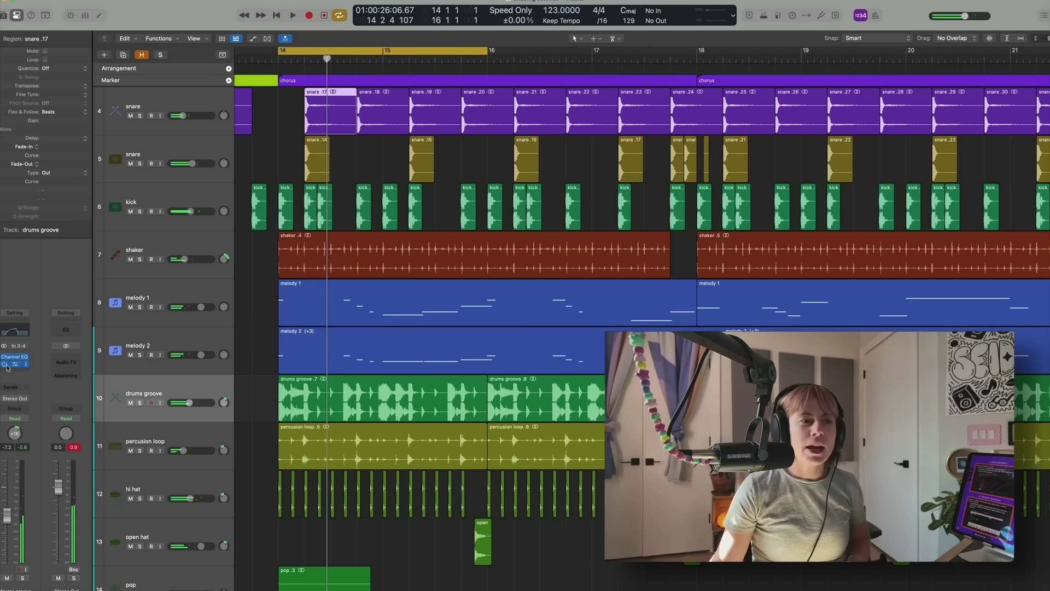
pyautogui.press('space')
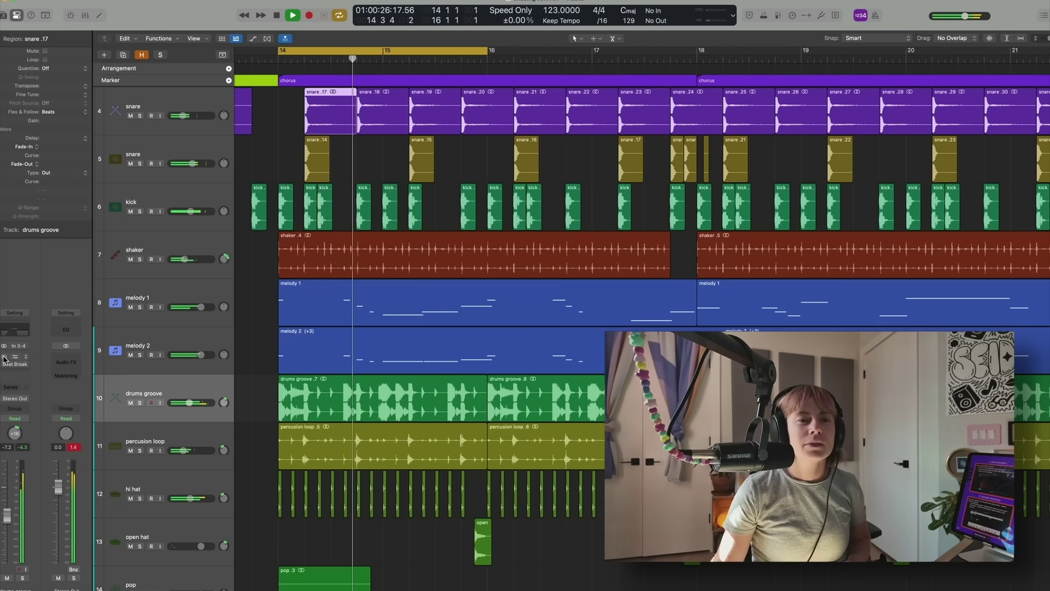
pyautogui.press('space')
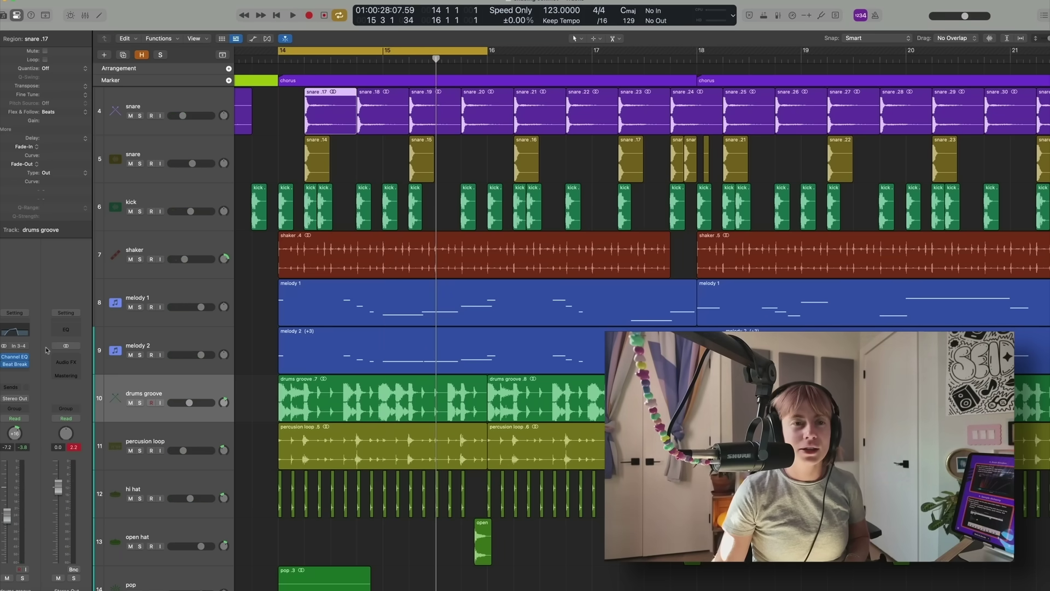
pyautogui.press('space')
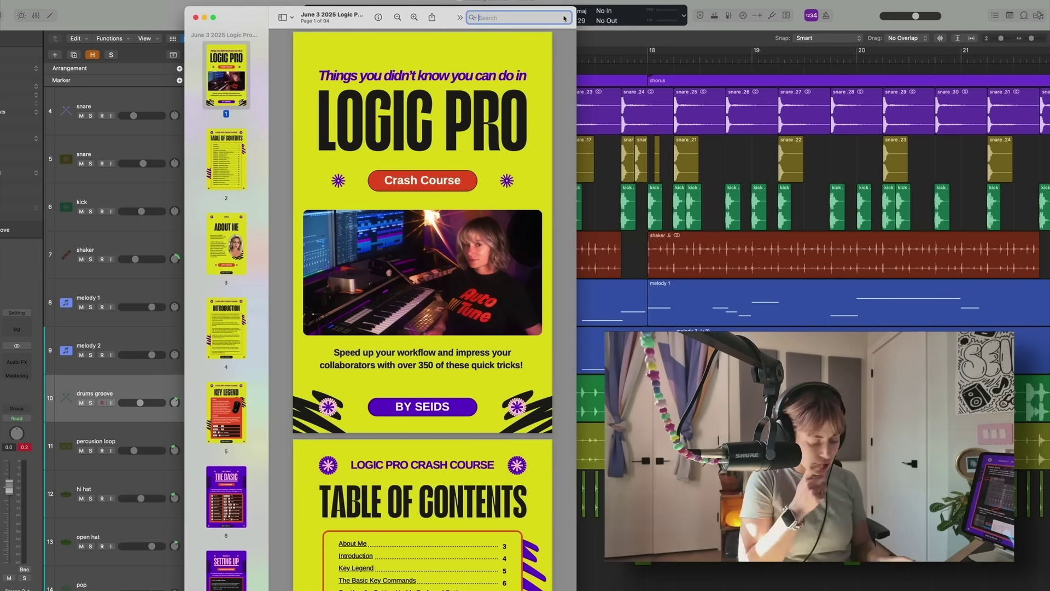
# Search the Logic Pro Crash Course PDF for 'q flam', open the Q-Flam result, then scroll to the 18-section contents
pyautogui.write('fla')
pyautogui.press('BackSpace')
pyautogui.press('BackSpace')
pyautogui.press('BackSpace')
pyautogui.press('BackSpace')
pyautogui.press('BackSpace')
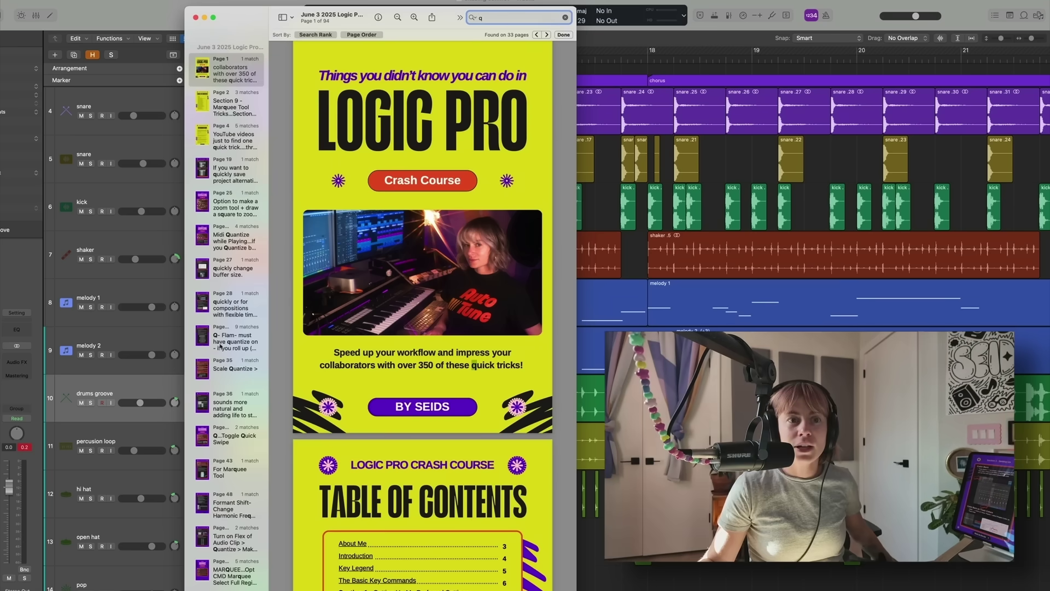
pyautogui.click(222, 345)
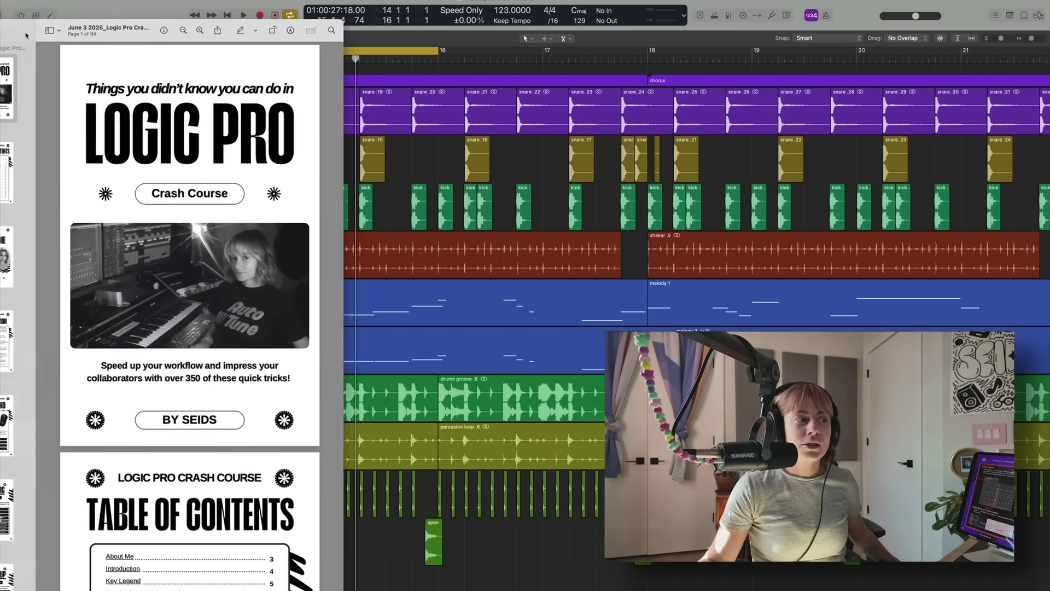
pyautogui.scroll(-15, 198, 281)
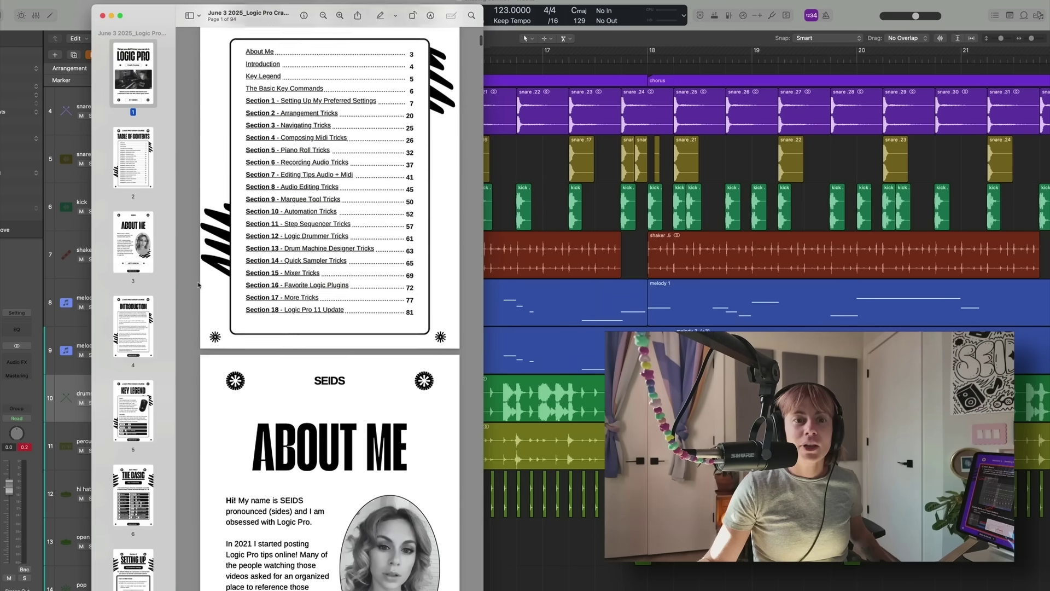